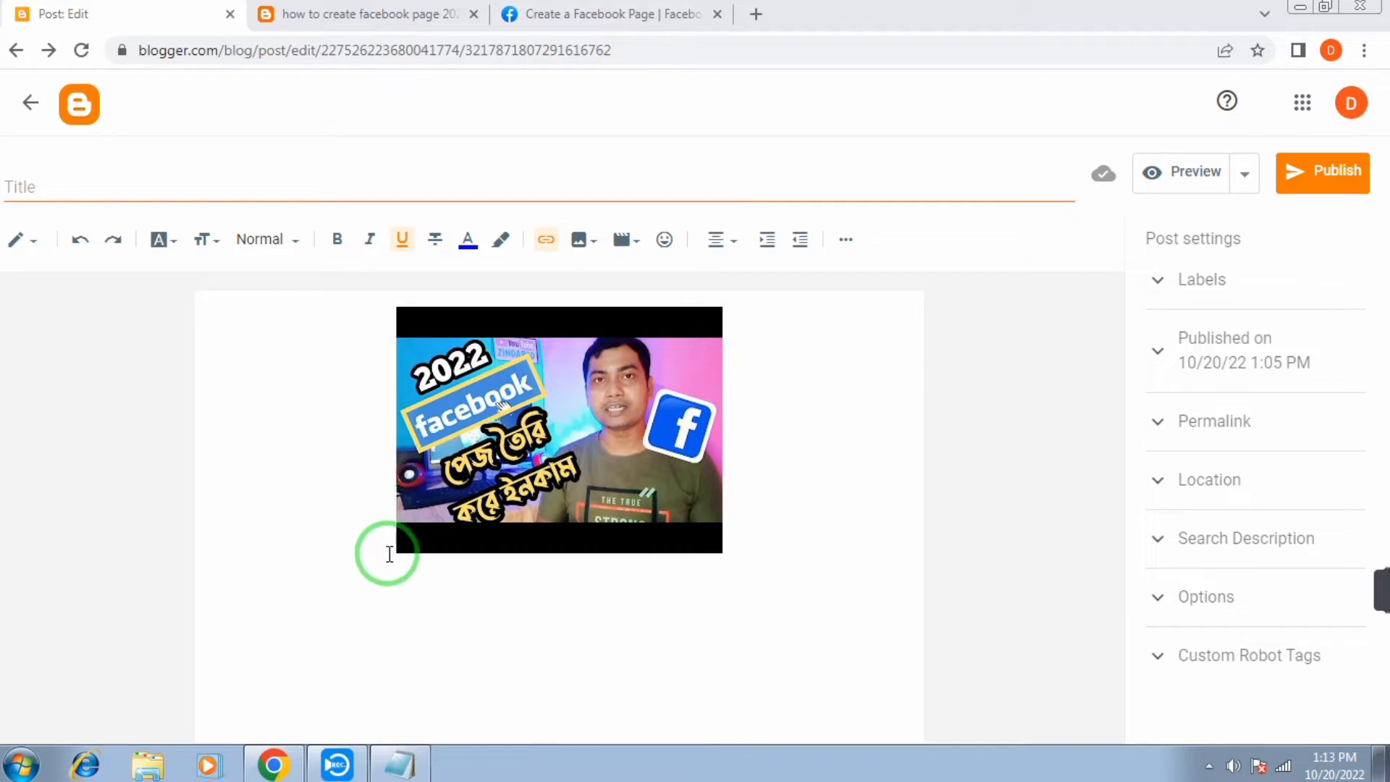
Title the post "how to create a facebook page"
left_click(18, 185)
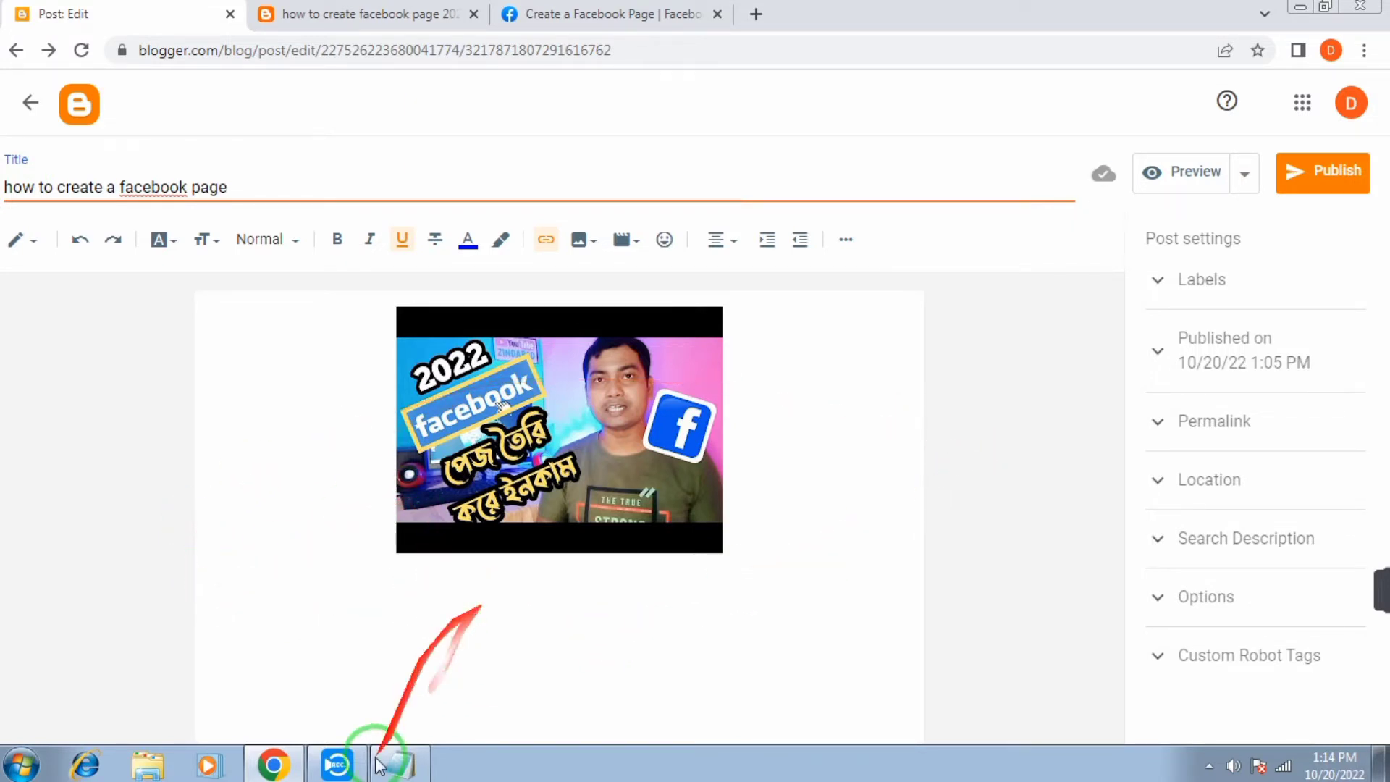
Copy all of the Facebook page instructions from the open Notepad file and paste them into the post body below the image
left_click(401, 765)
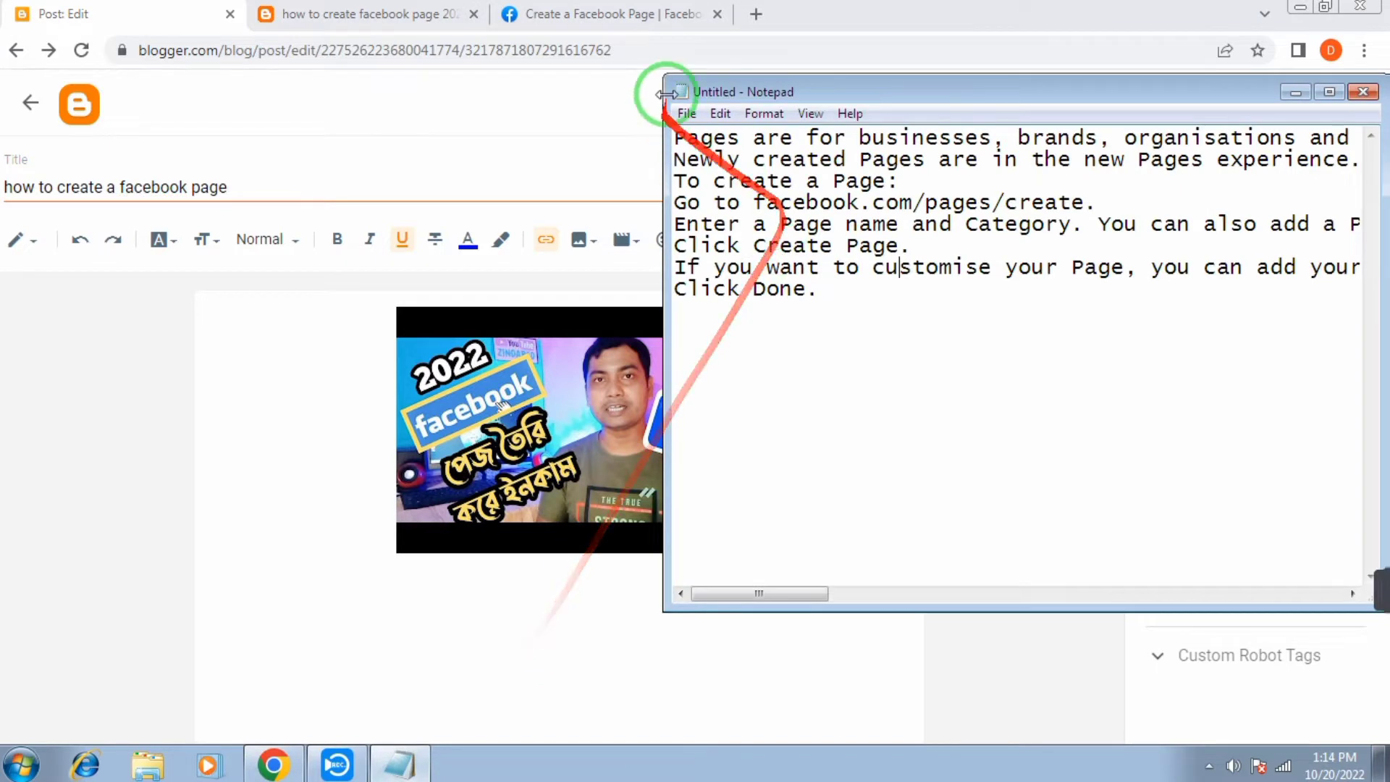
left_click_drag(677, 139, 812, 334)
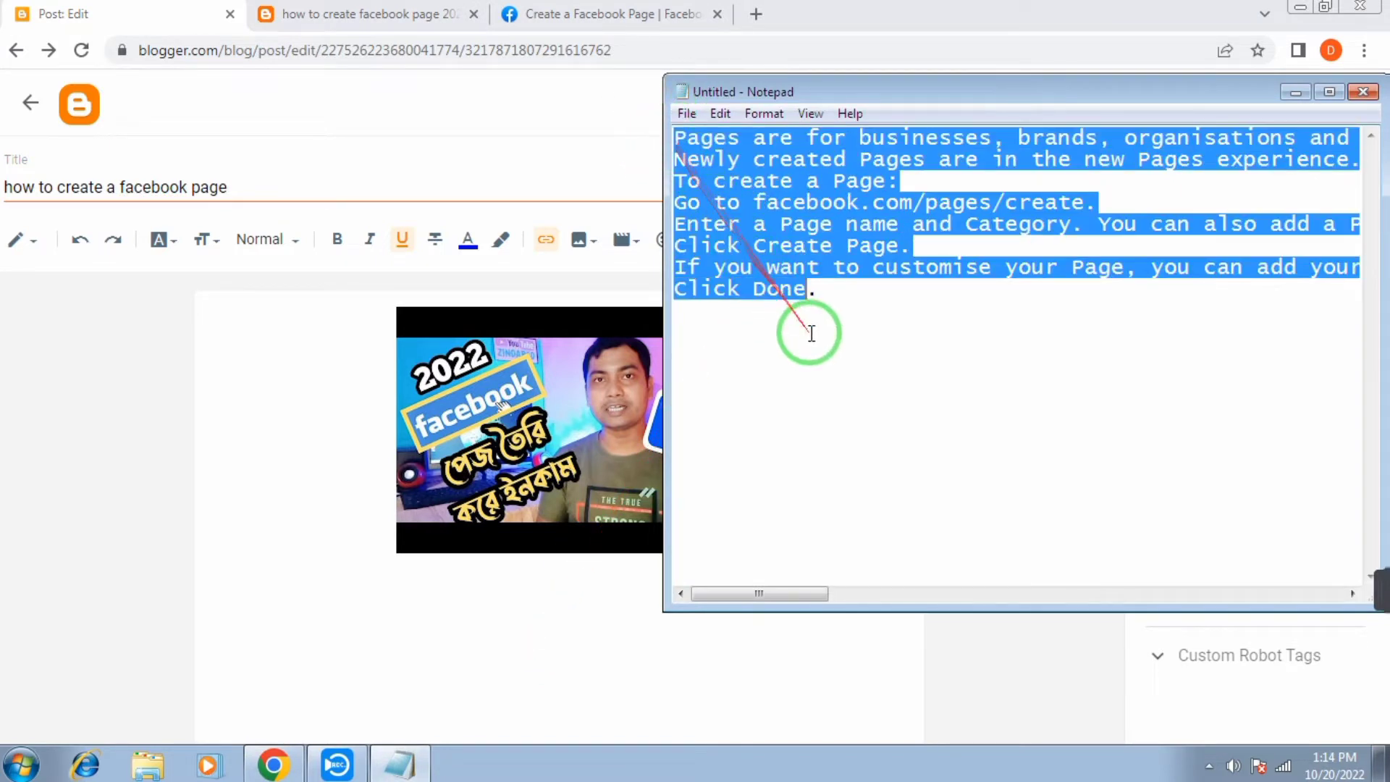
right_click(817, 304)
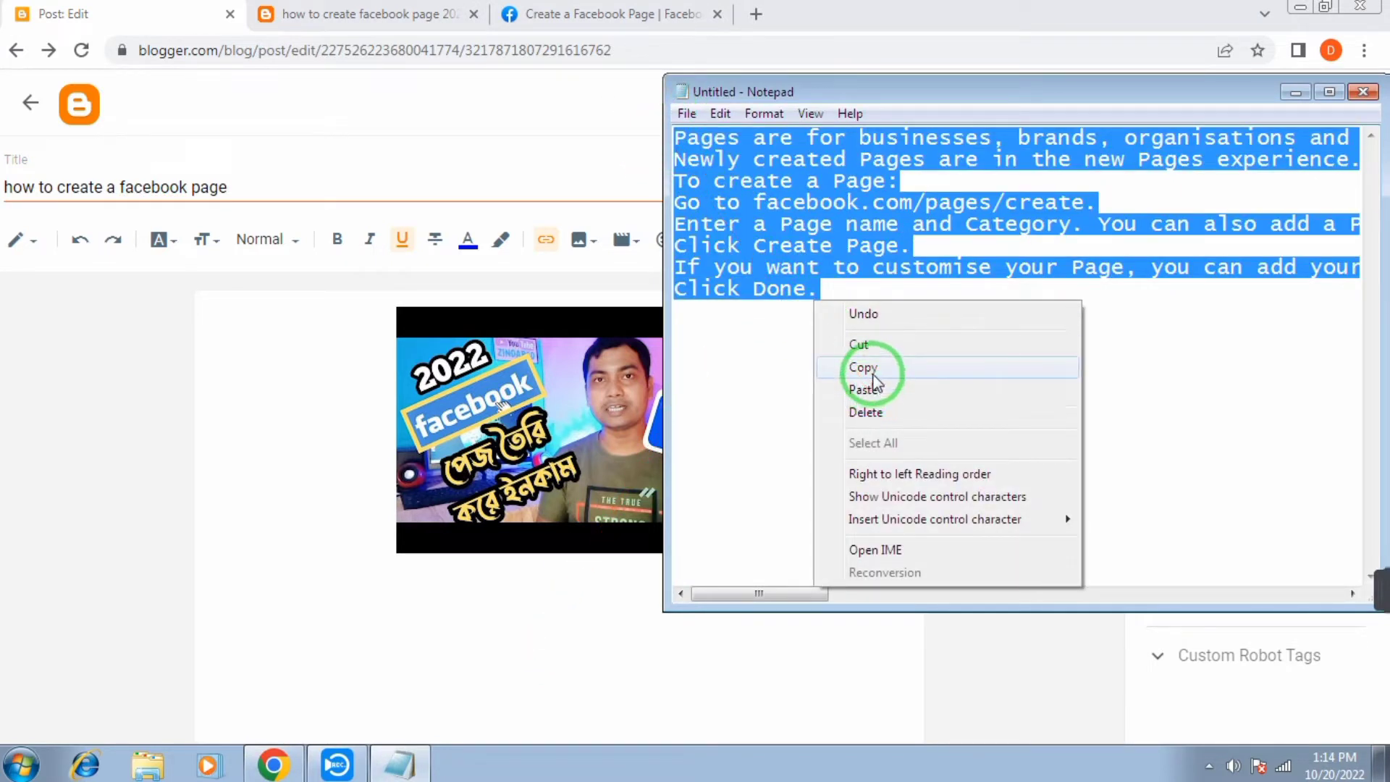
left_click(867, 367)
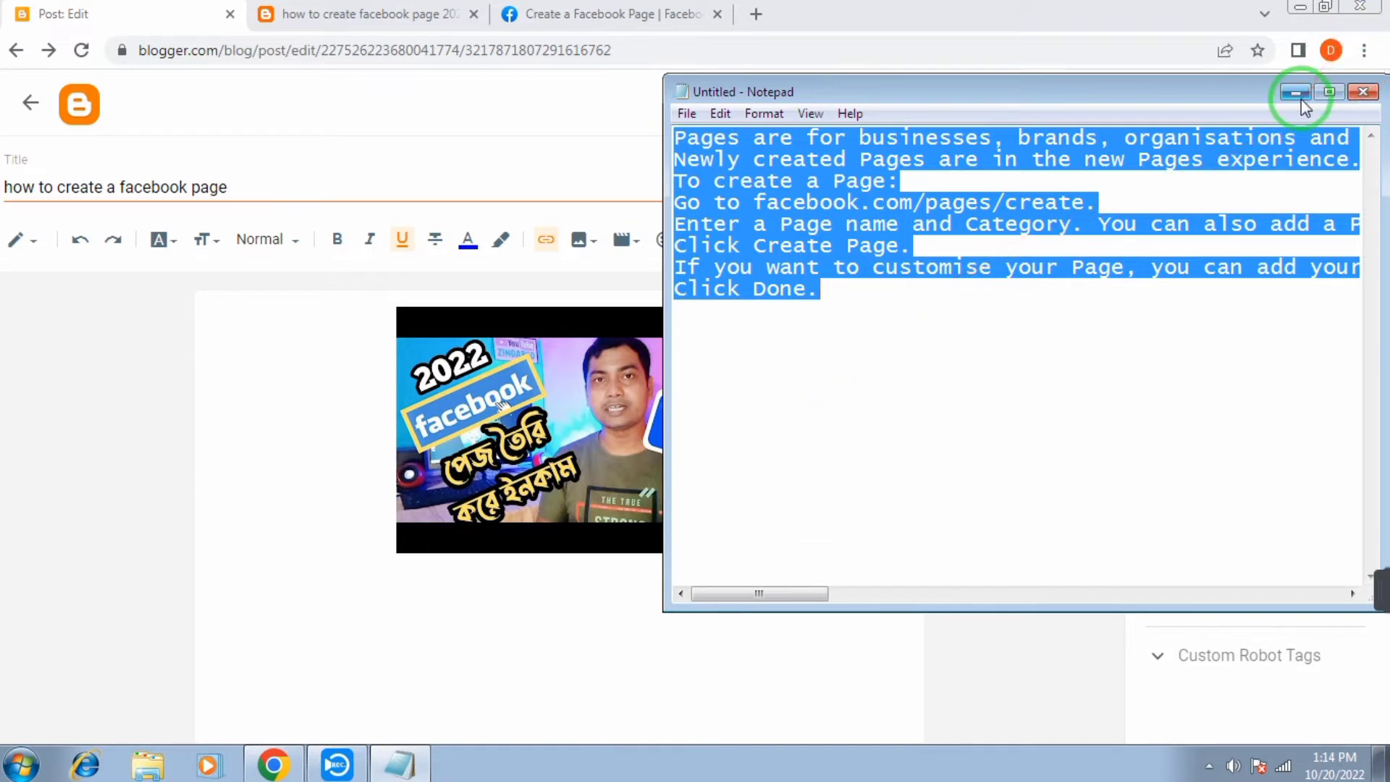
left_click(1296, 92)
left_click(371, 631)
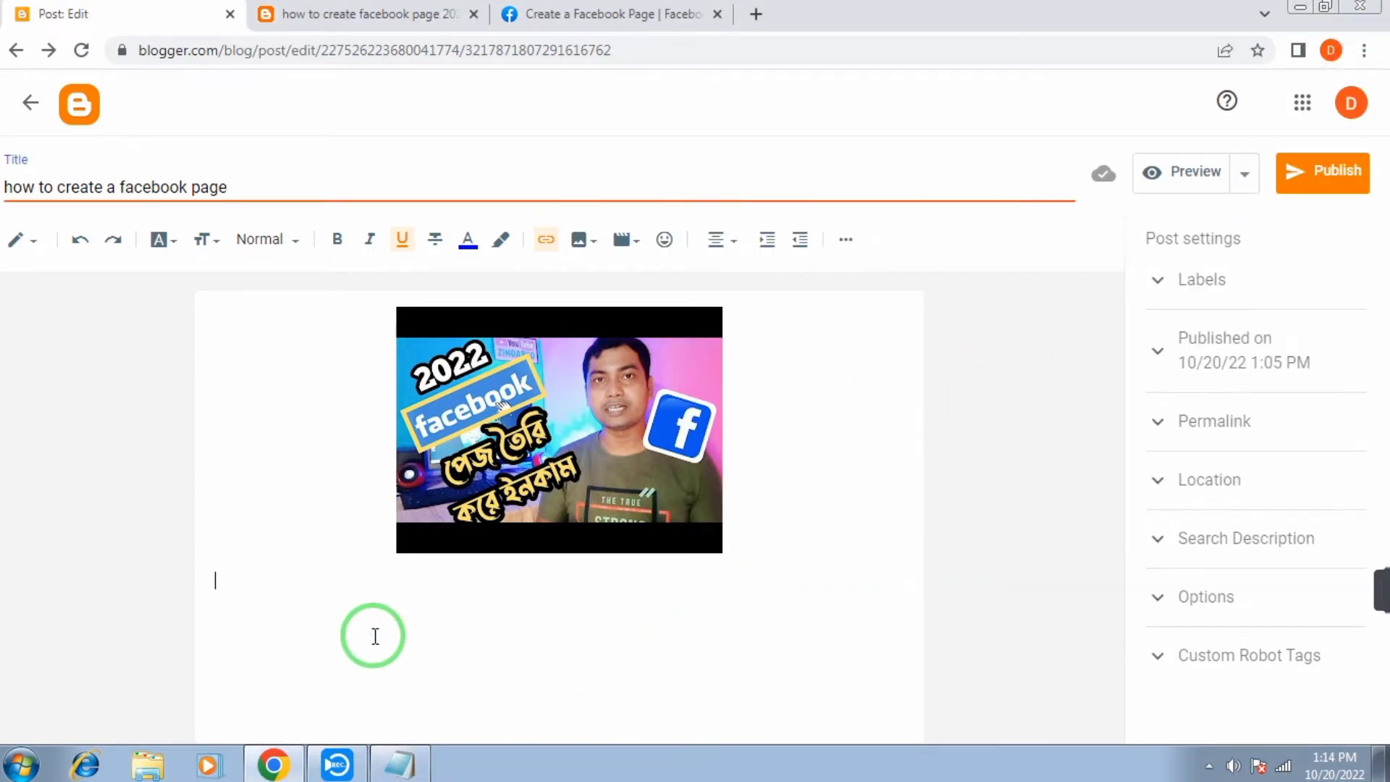
right_click(372, 634)
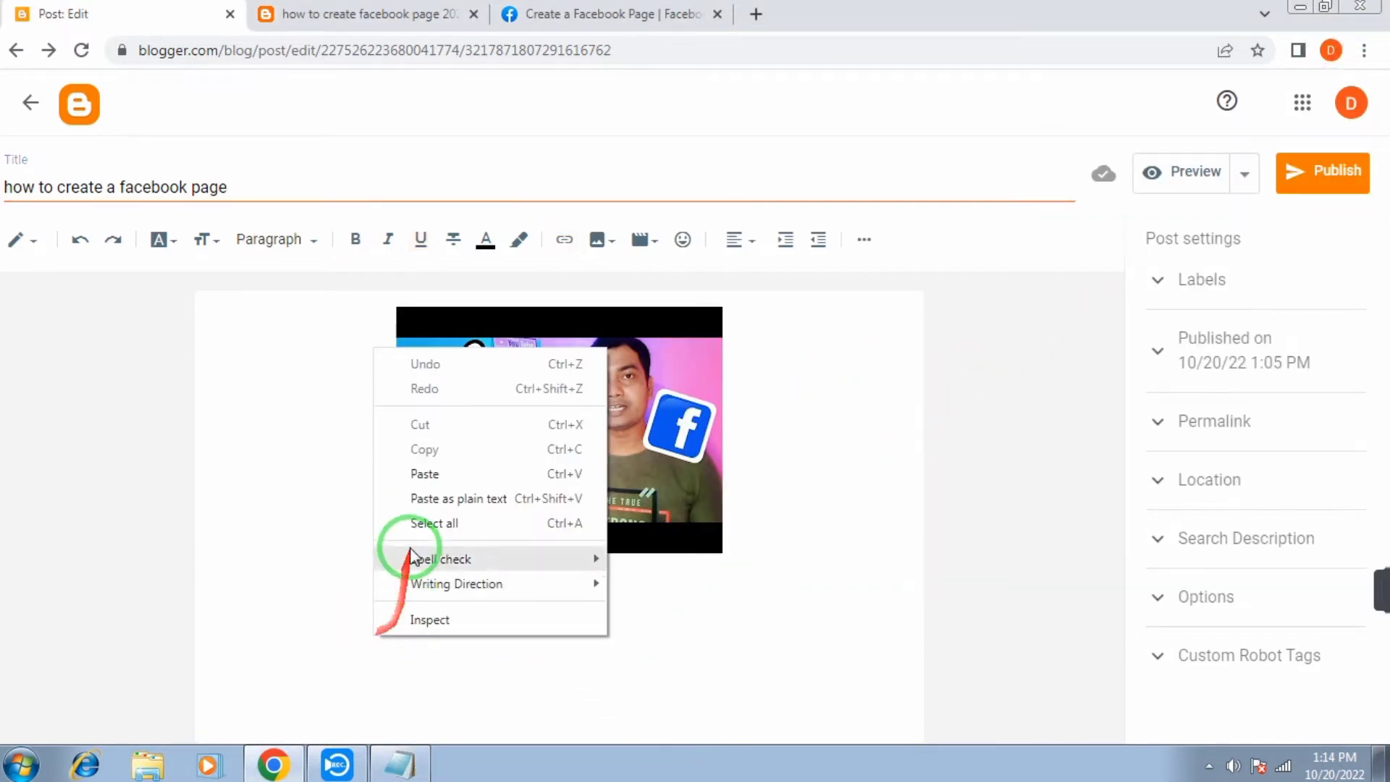
left_click(431, 478)
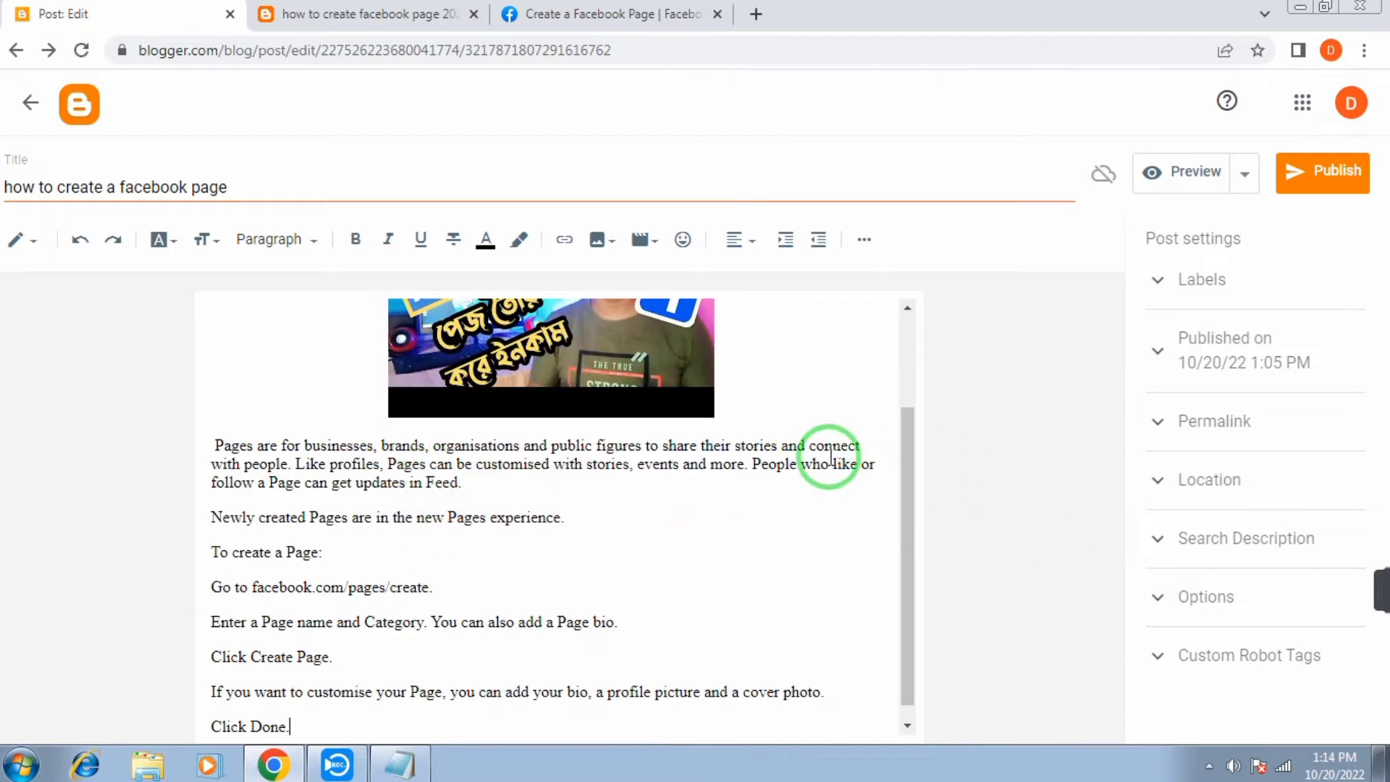
mouse_move(900, 469)
left_mouse_down()
mouse_move(900, 372)
mouse_move(919, 521)
mouse_move(922, 437)
mouse_move(906, 432)
left_mouse_up()
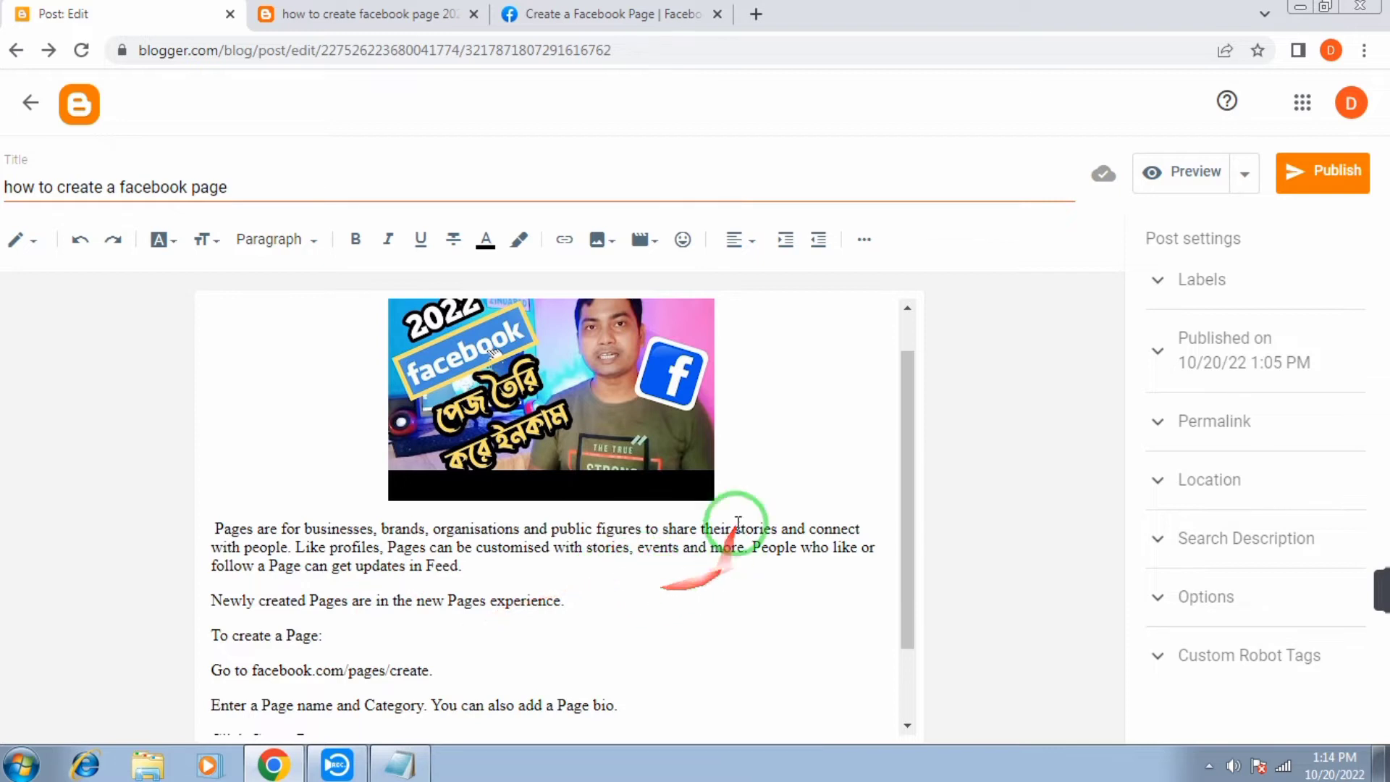
left_click_drag(910, 476, 910, 434)
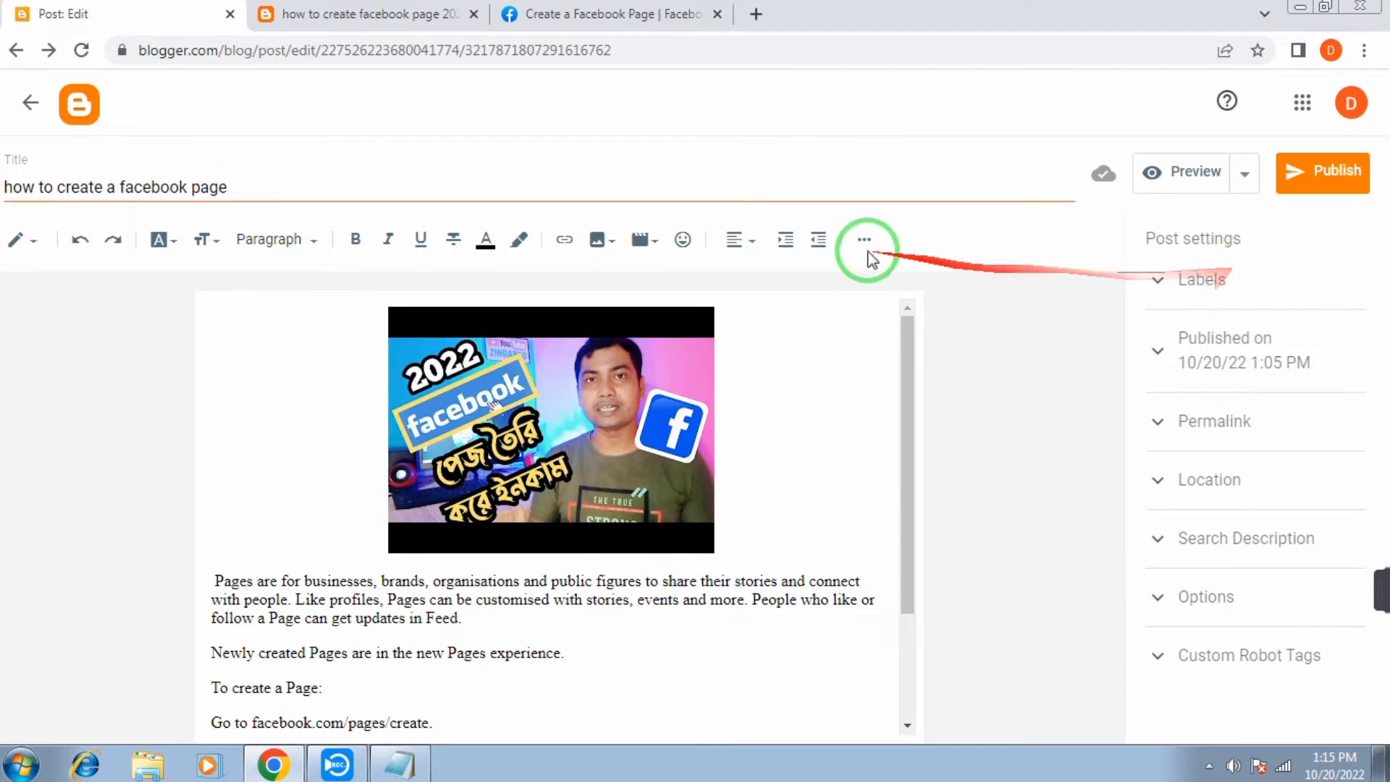
Switch to the published mobile bangla 22 blog and look through its Tutorial, News and Android Tips category pages
left_click(362, 14)
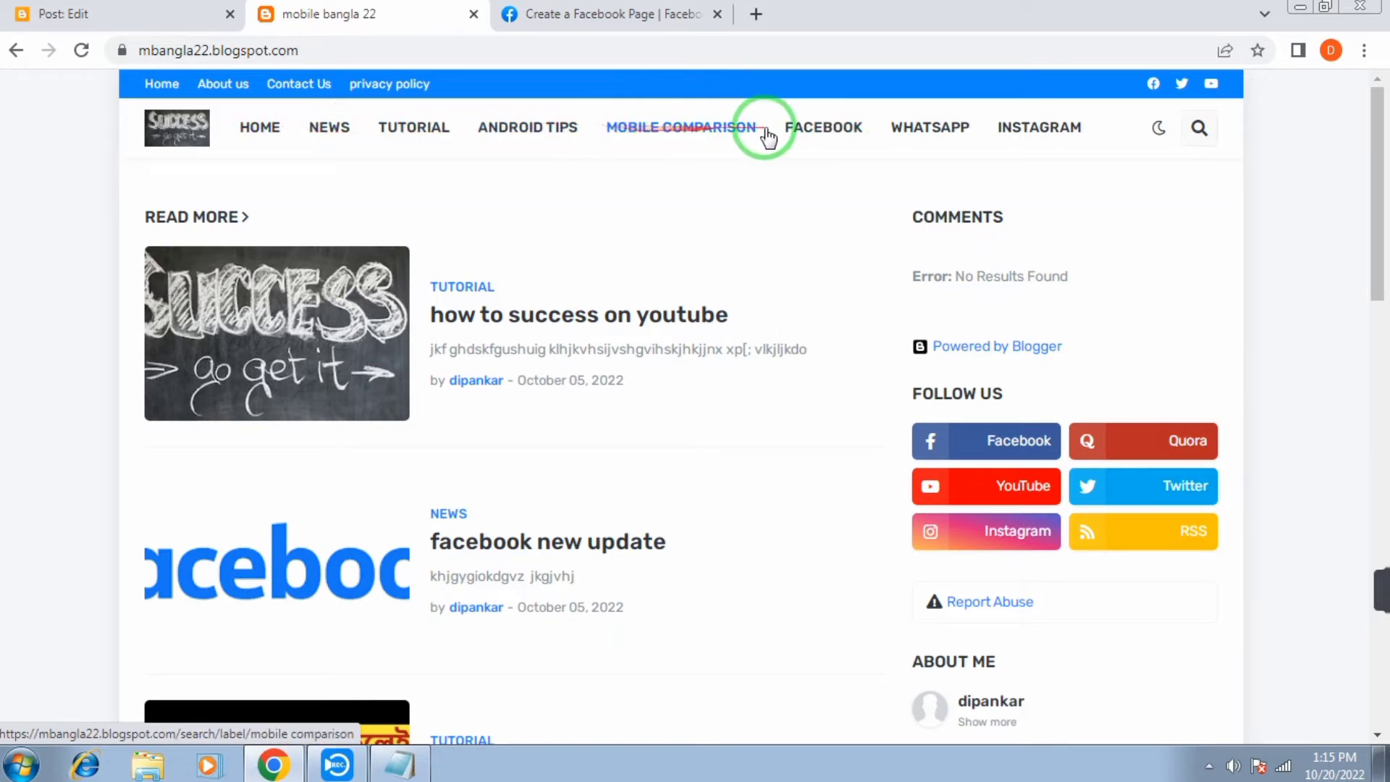
left_click(400, 158)
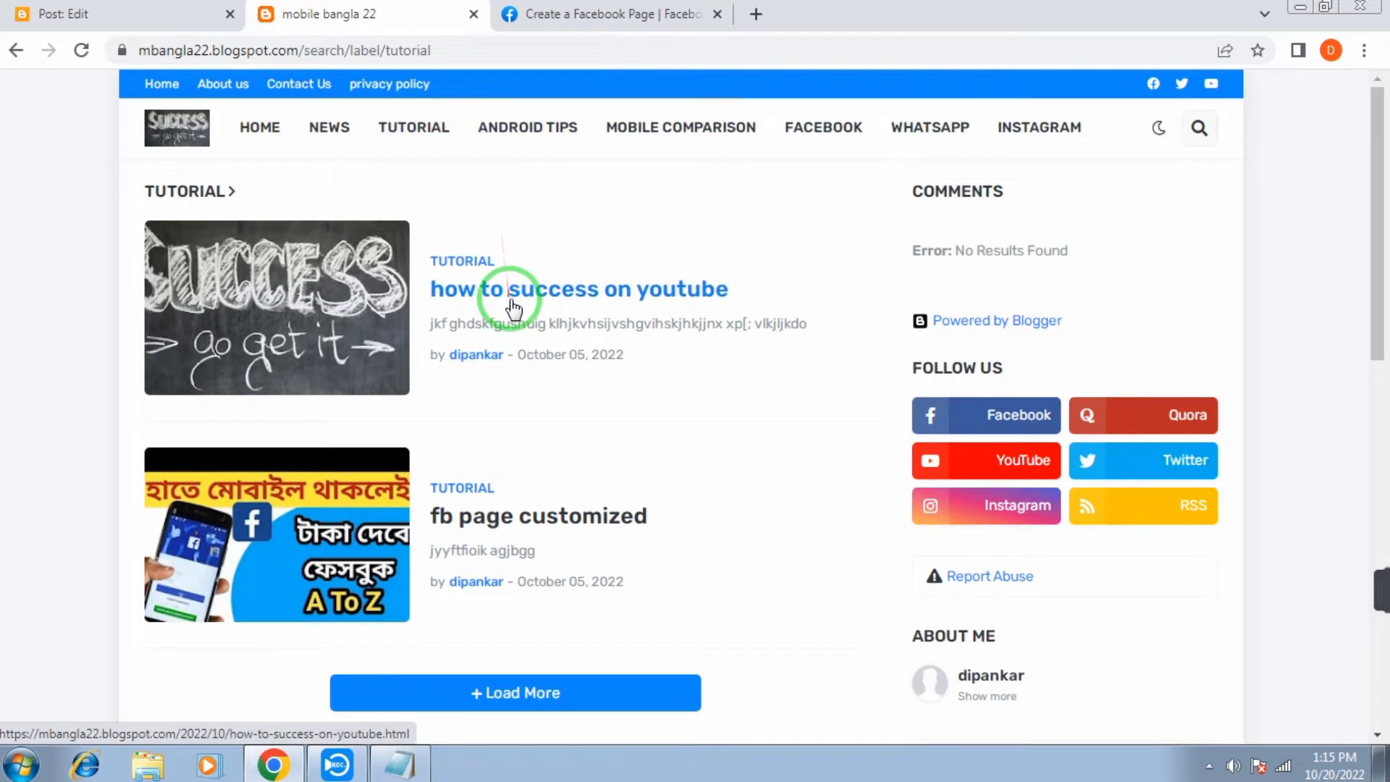
scroll(510, 301, "down", 1)
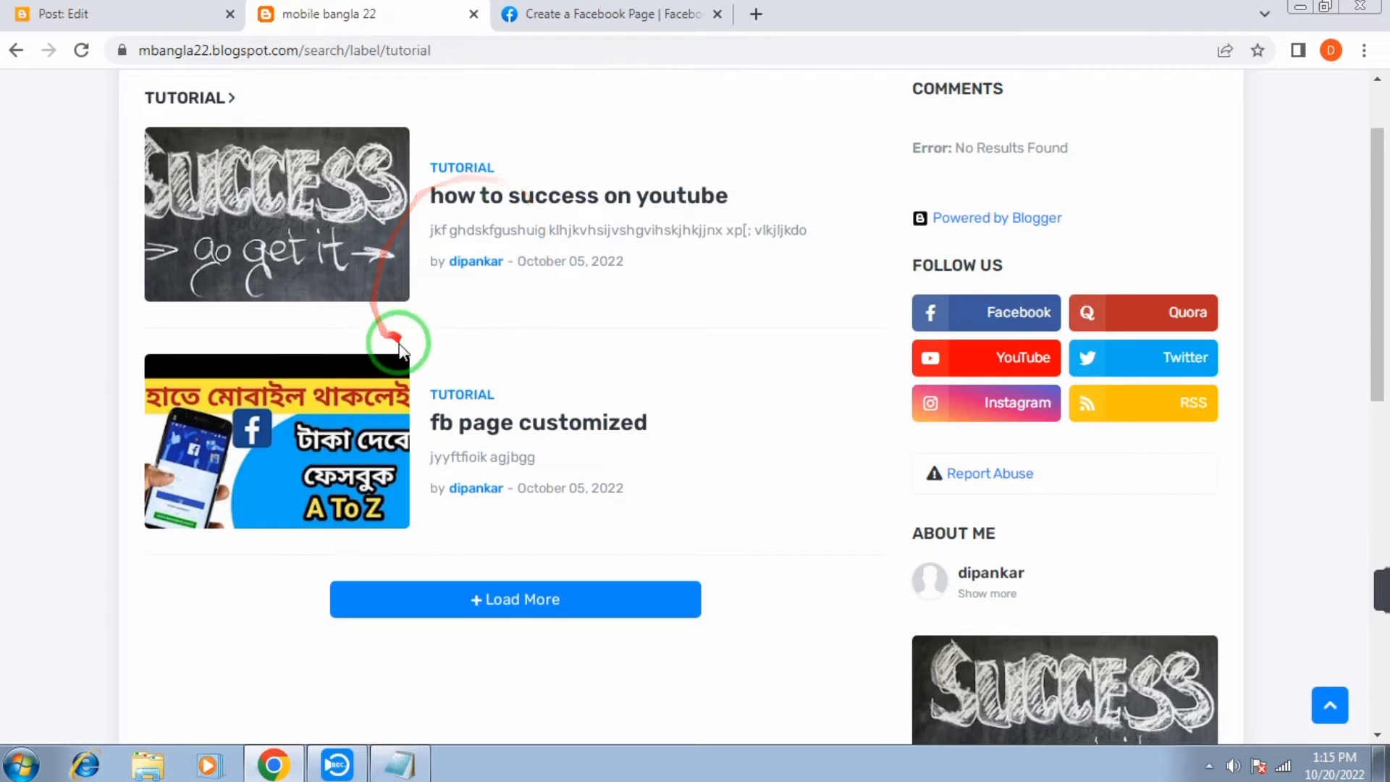
scroll(391, 305, "up", 1)
left_click(314, 137)
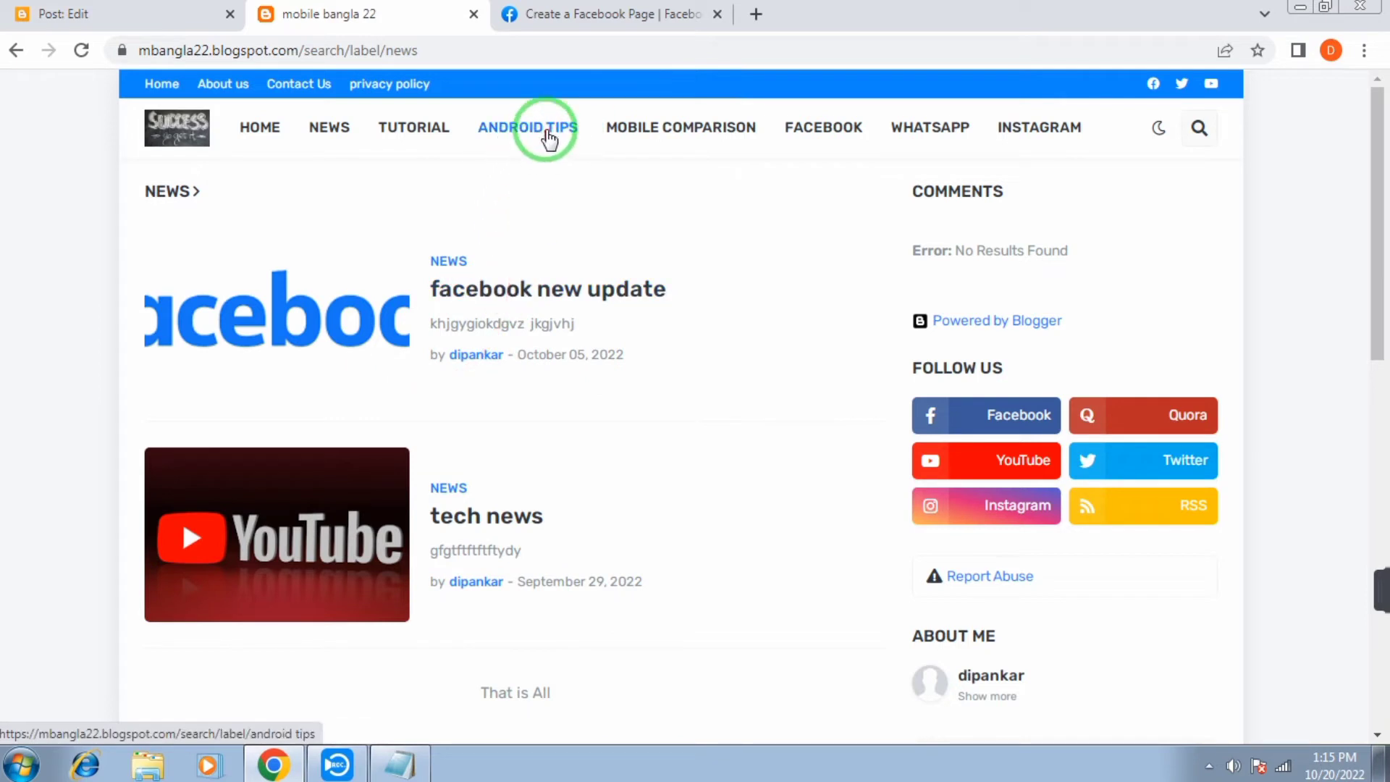
left_click(548, 138)
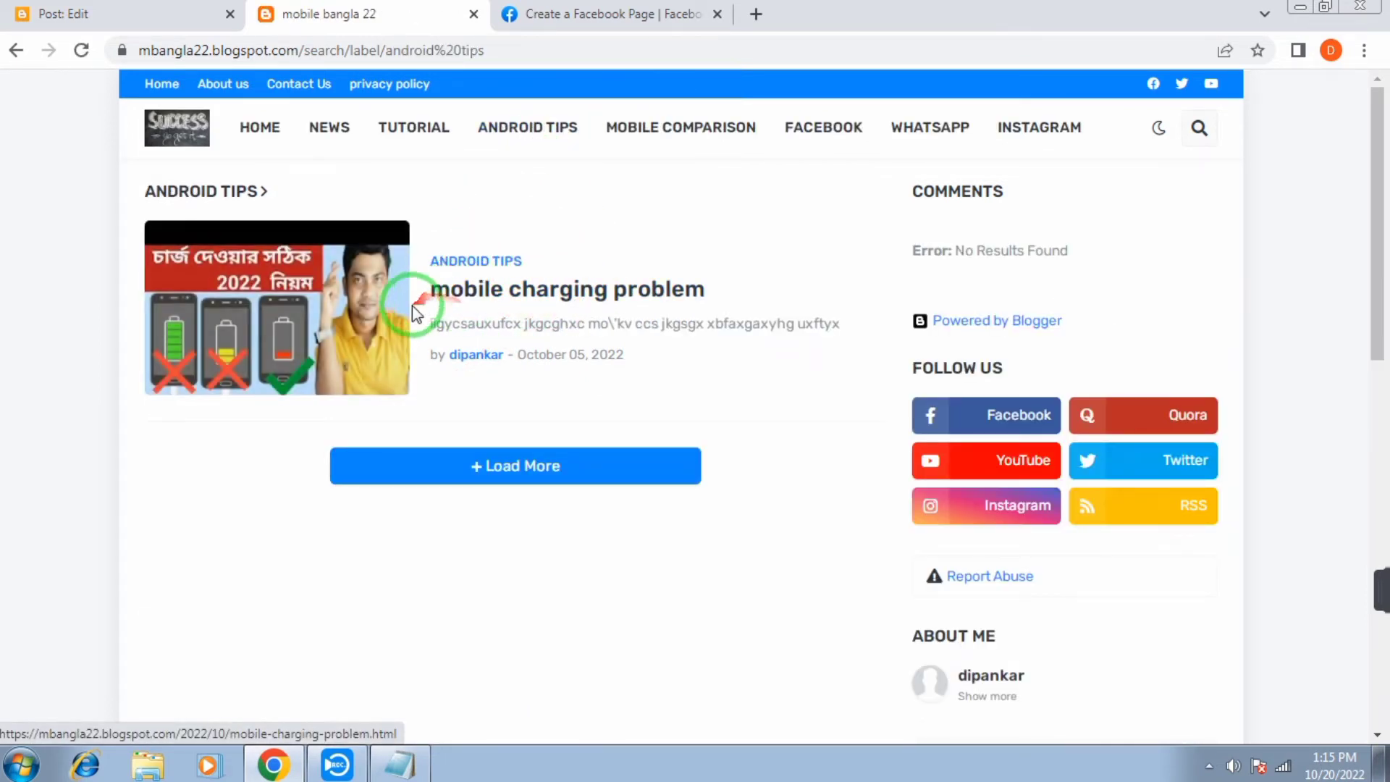
left_click(406, 131)
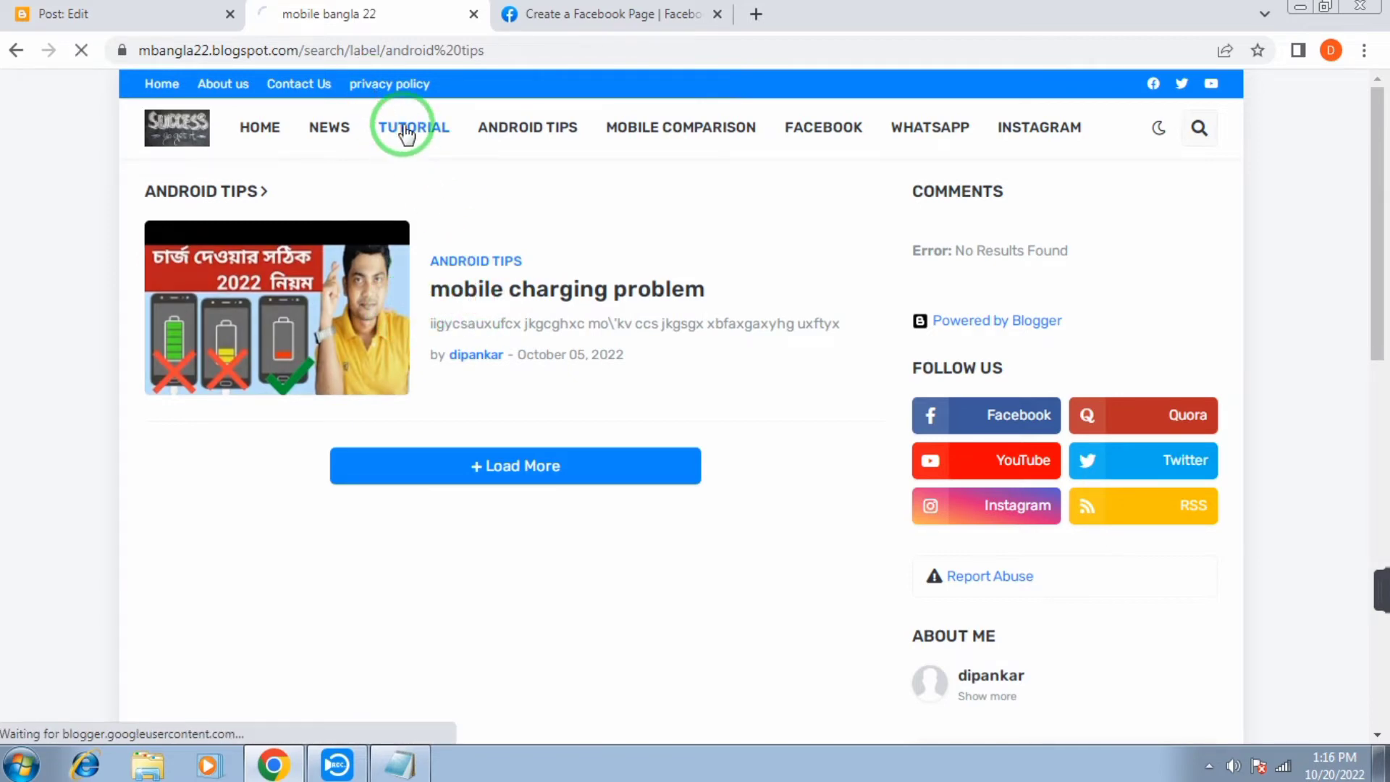
Return to the post being edited and enter "tutorial" as its label
left_click(151, 10)
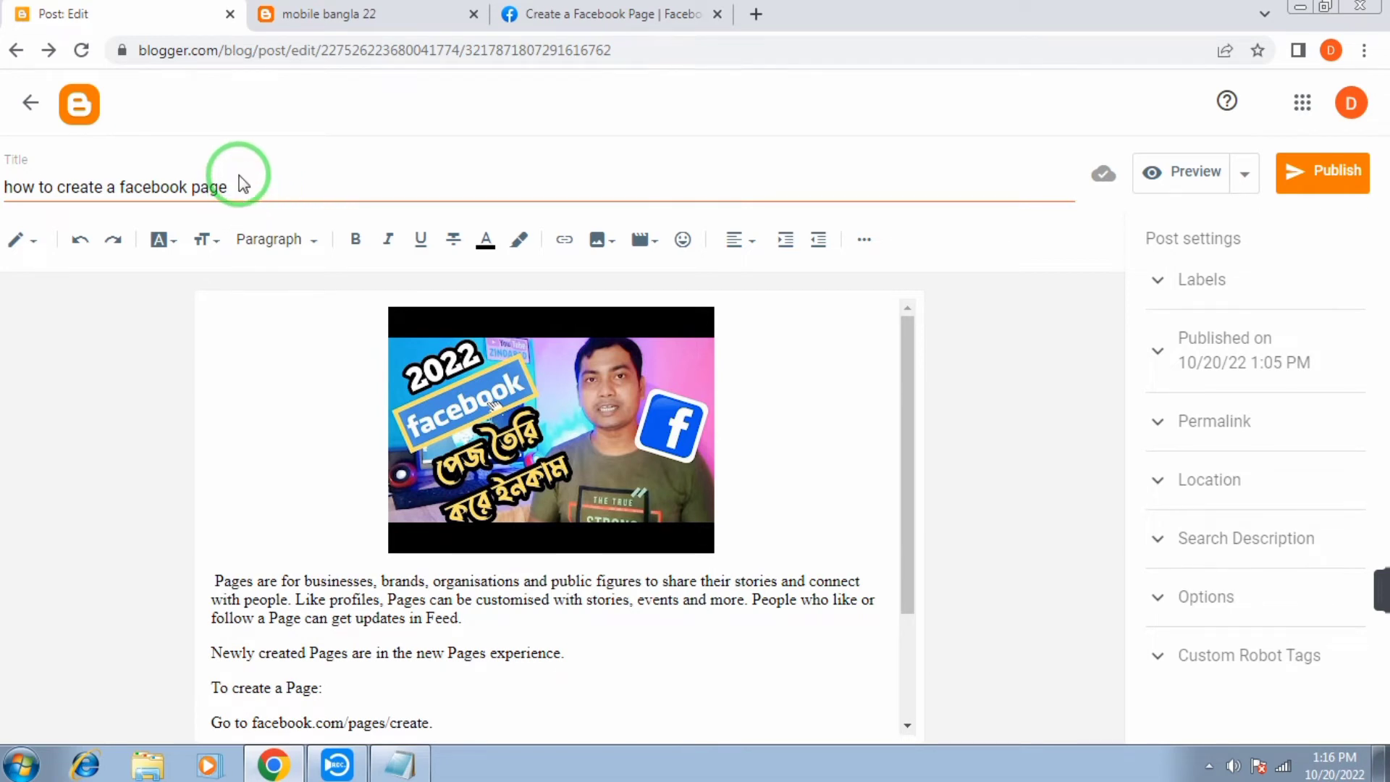
left_click(1203, 283)
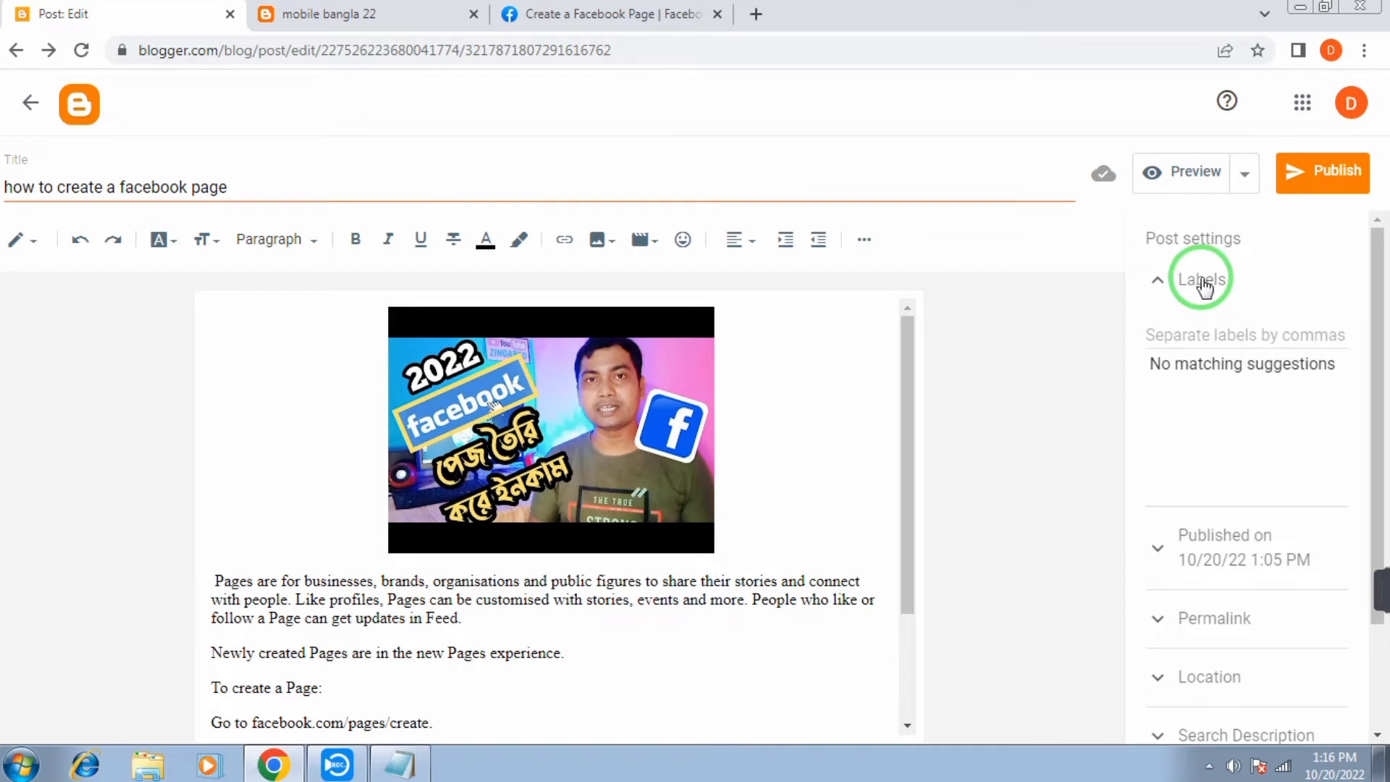
left_click(1170, 334)
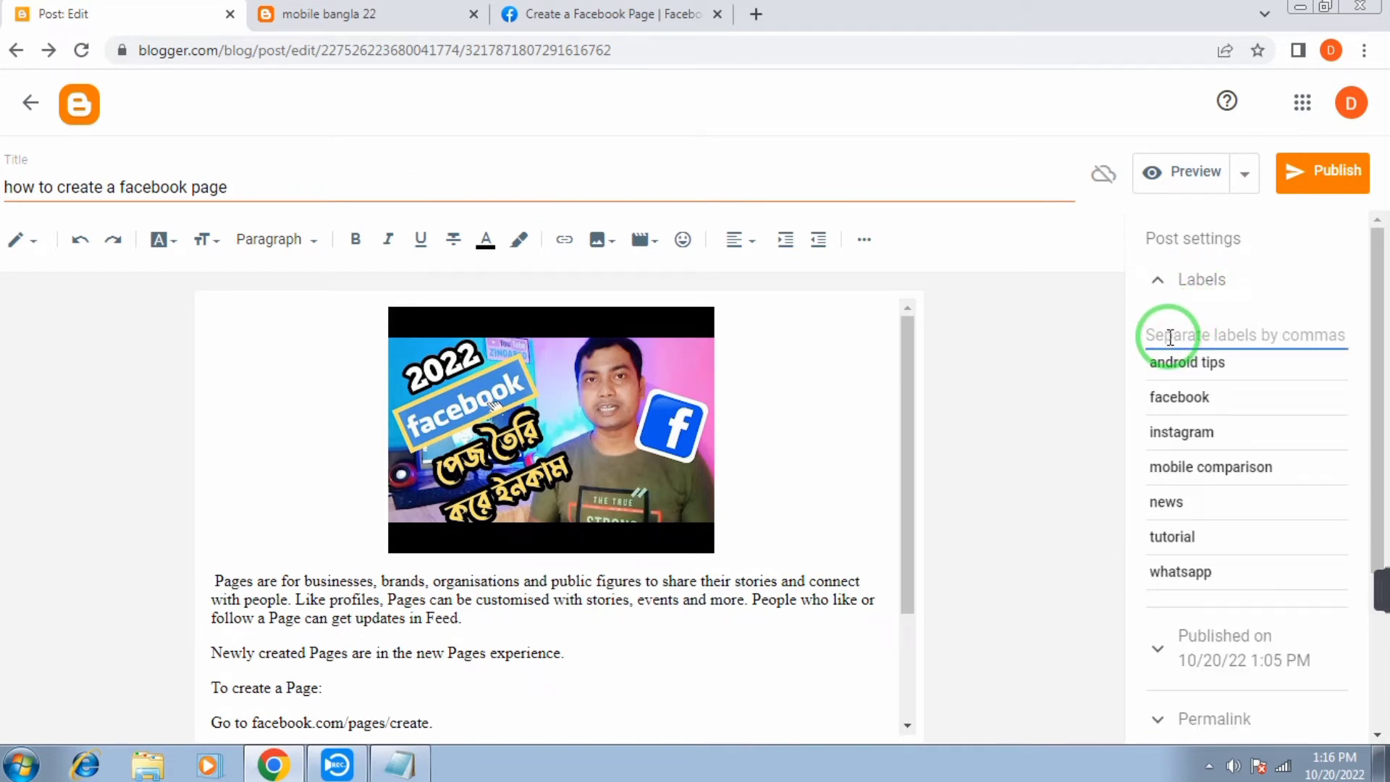
type("tut")
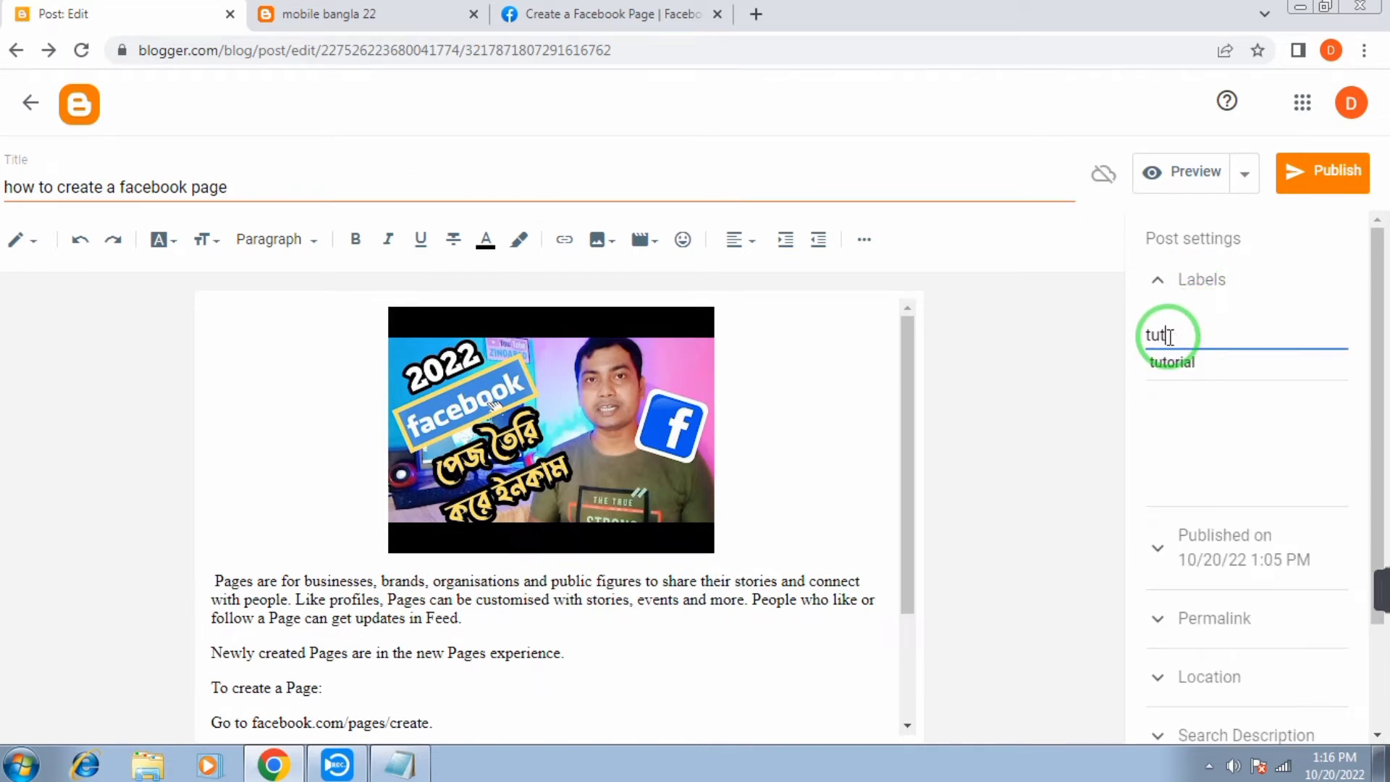
type("orial")
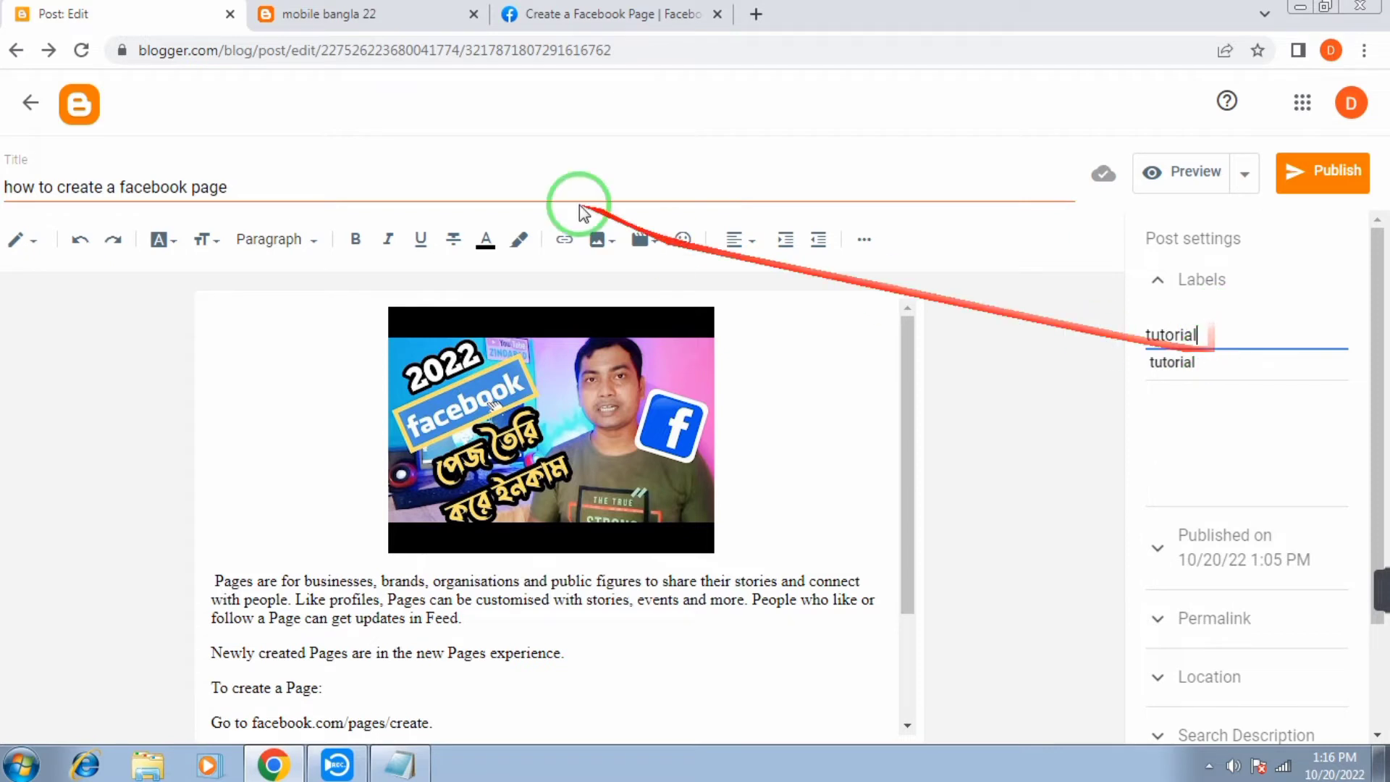
Check which posts the published blog lists under its Tutorial category
left_click(321, 29)
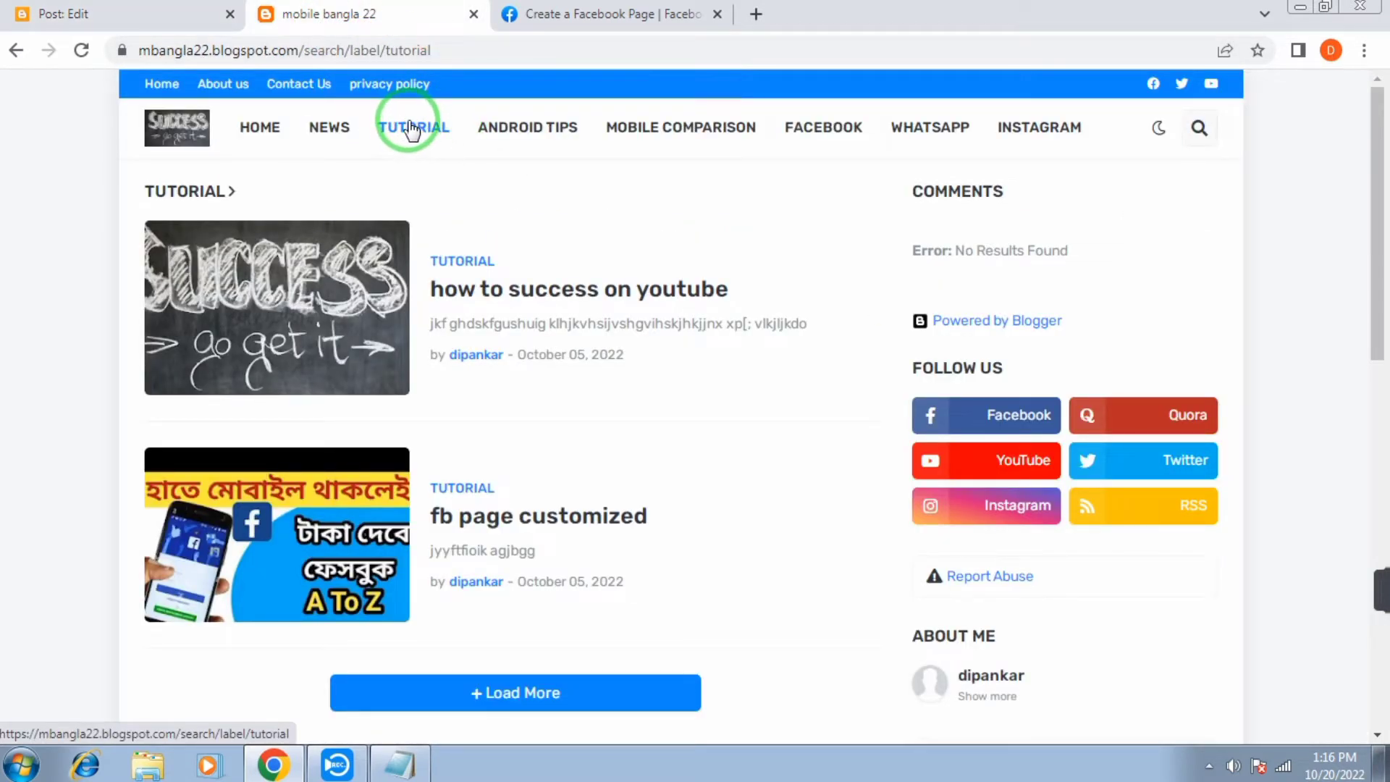
scroll(475, 371, "down", 1)
scroll(481, 362, "up", 1)
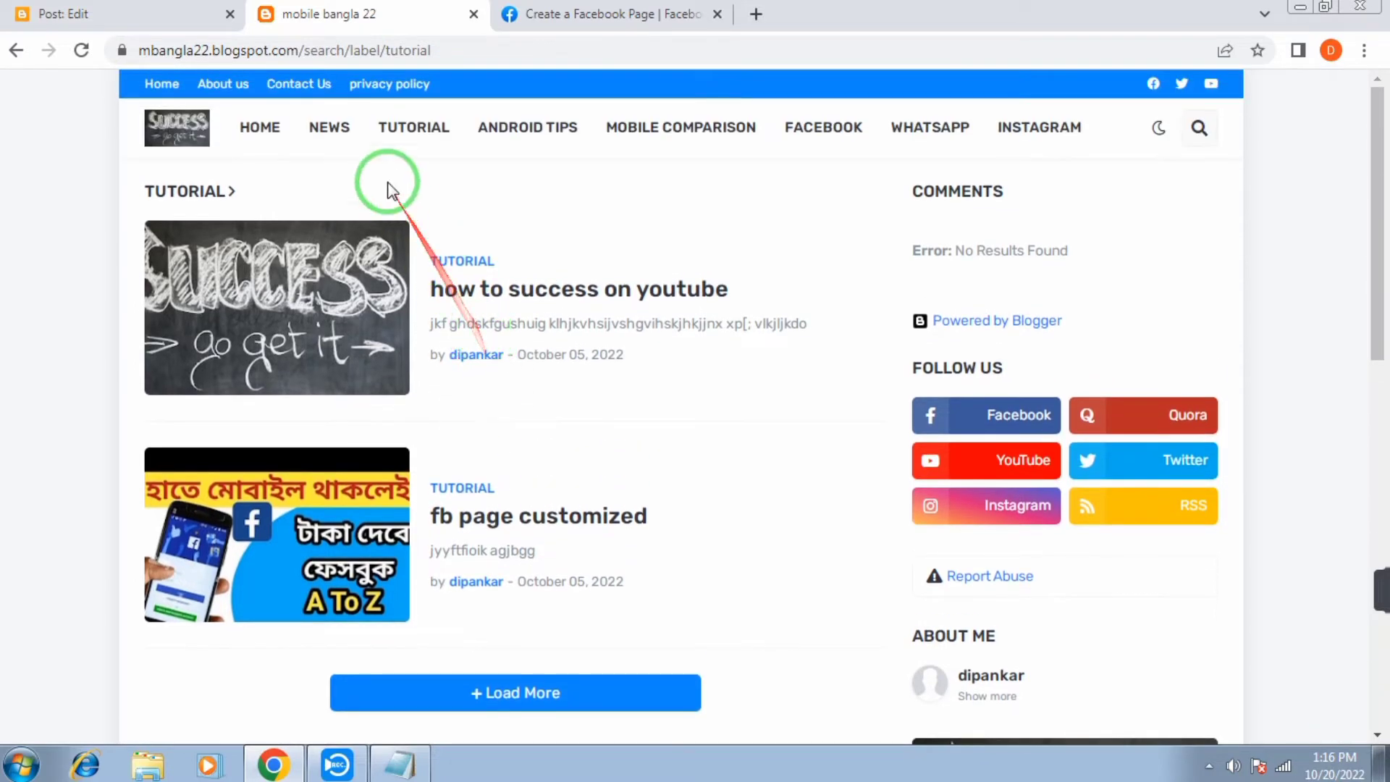
left_click(402, 131)
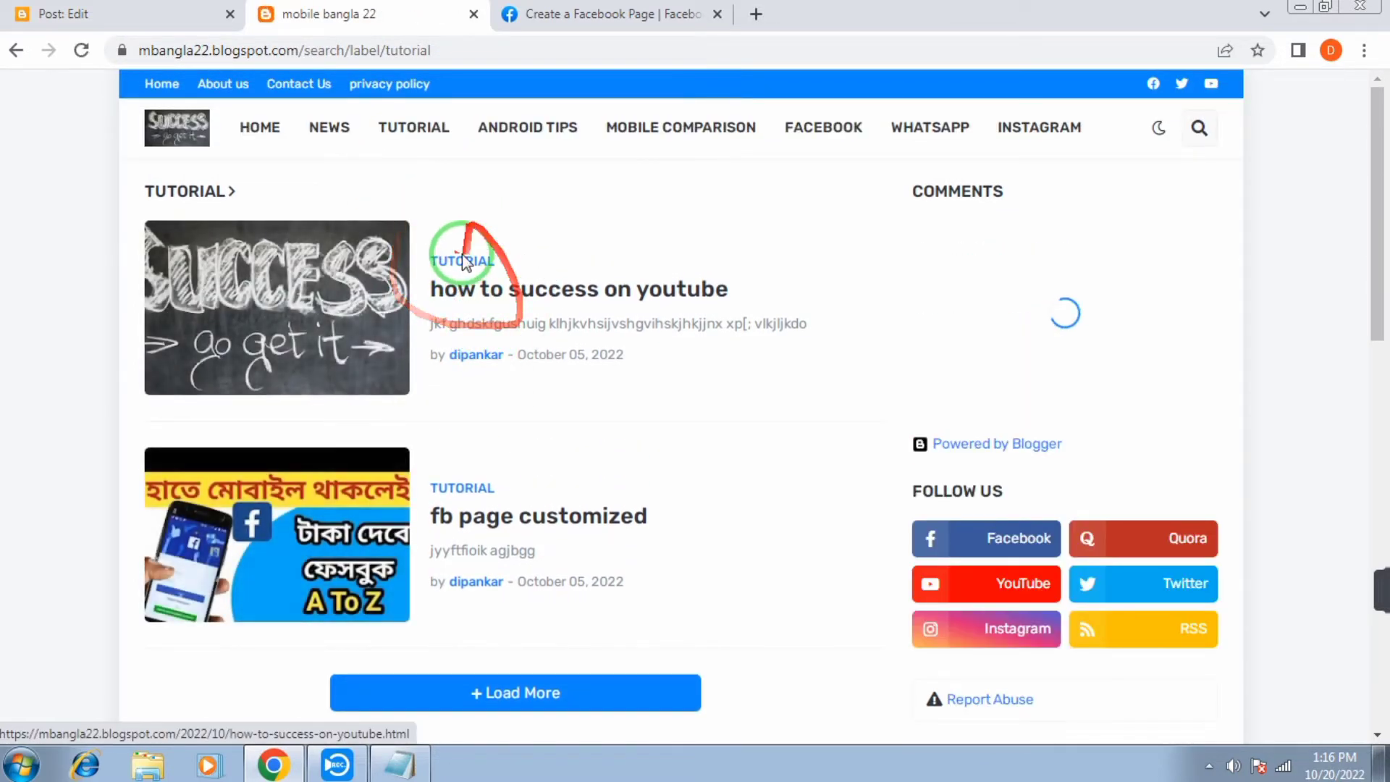
scroll(478, 366, "down", 1)
scroll(479, 366, "up", 1)
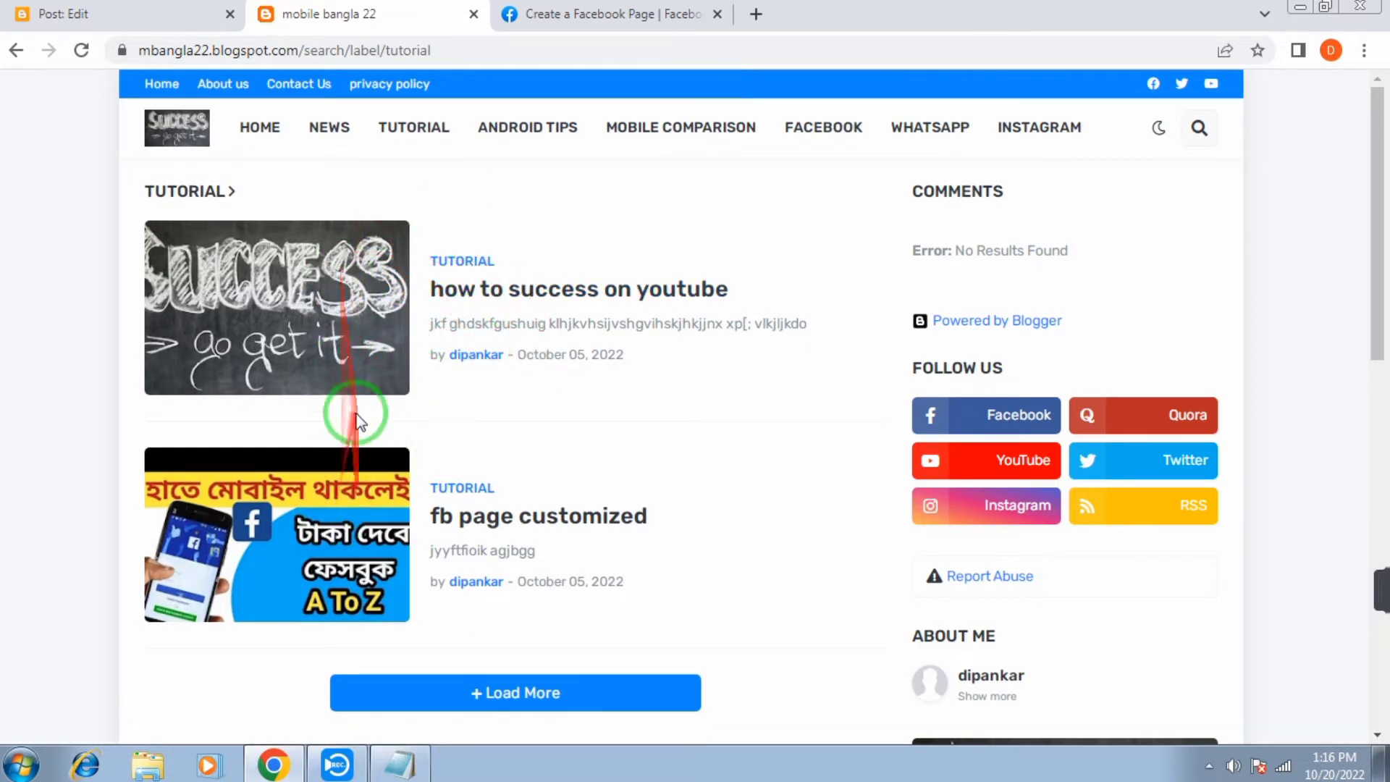
Back in the post editor, add "create fb page" as a second label after "tutorial" and collapse the label settings
left_click(94, 16)
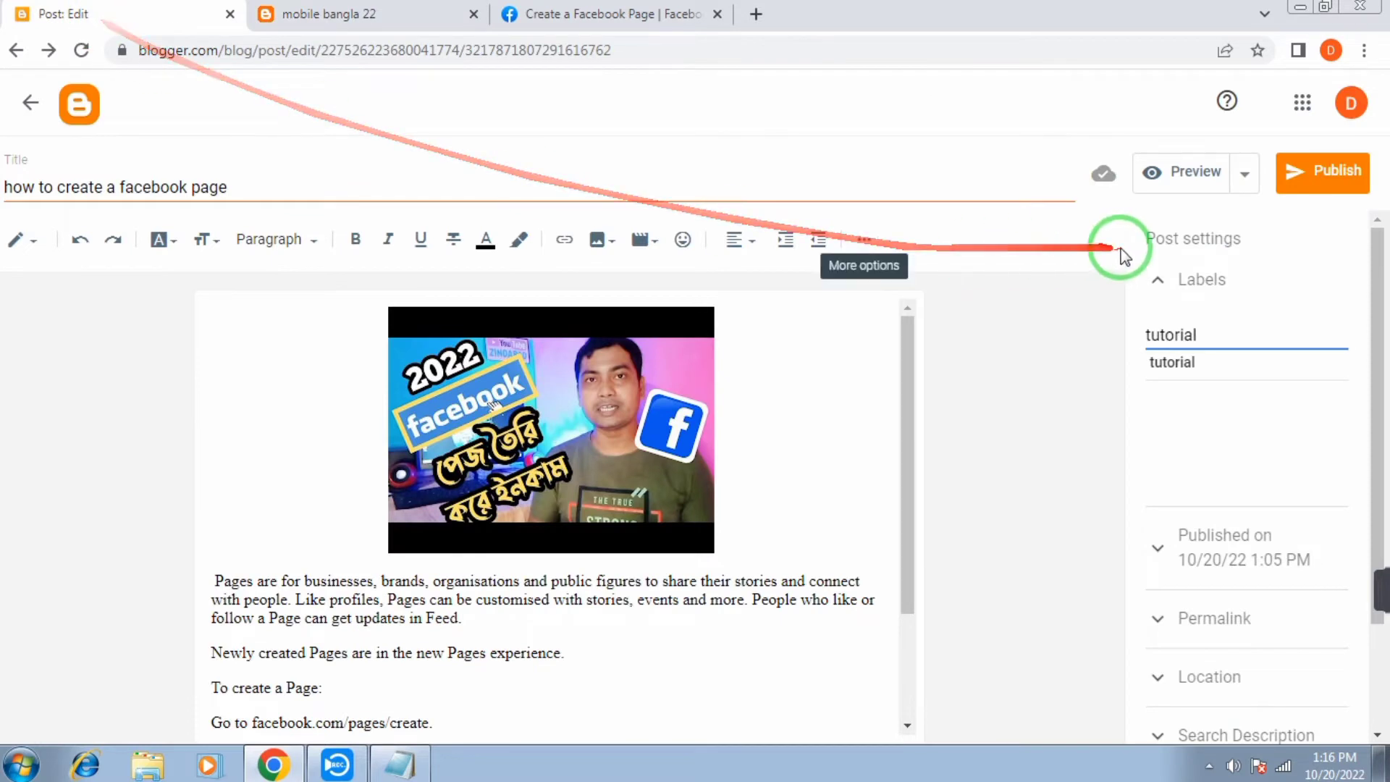
left_click(1218, 358)
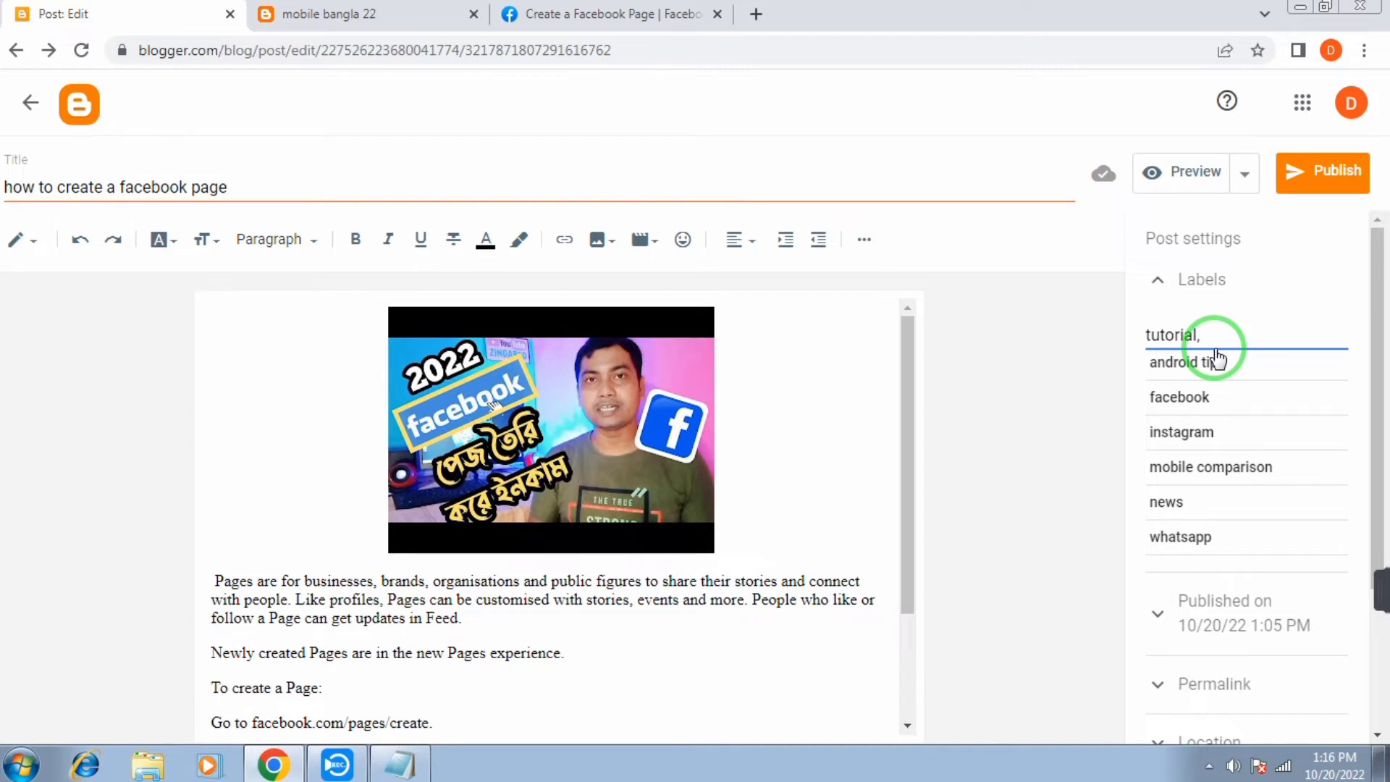
type("f")
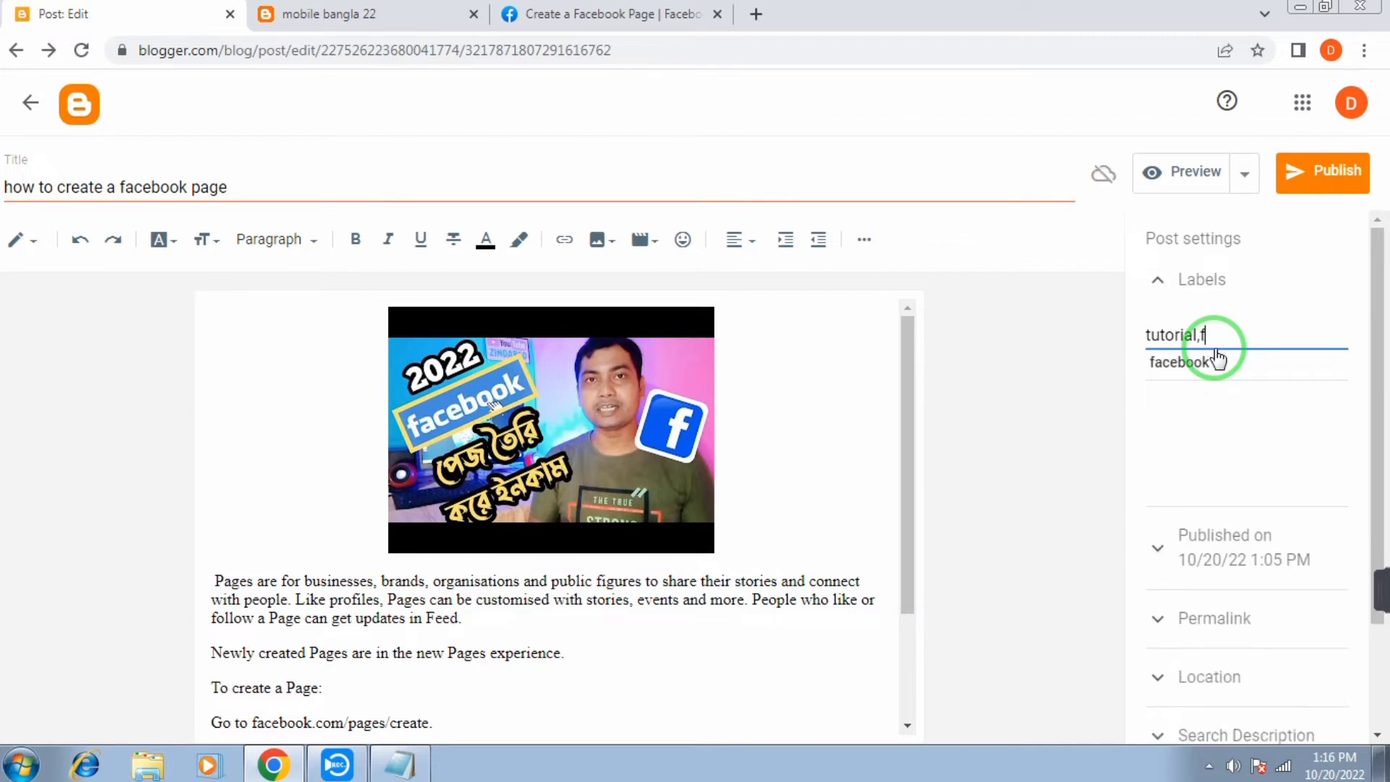
key("BackSpace")
type("create")
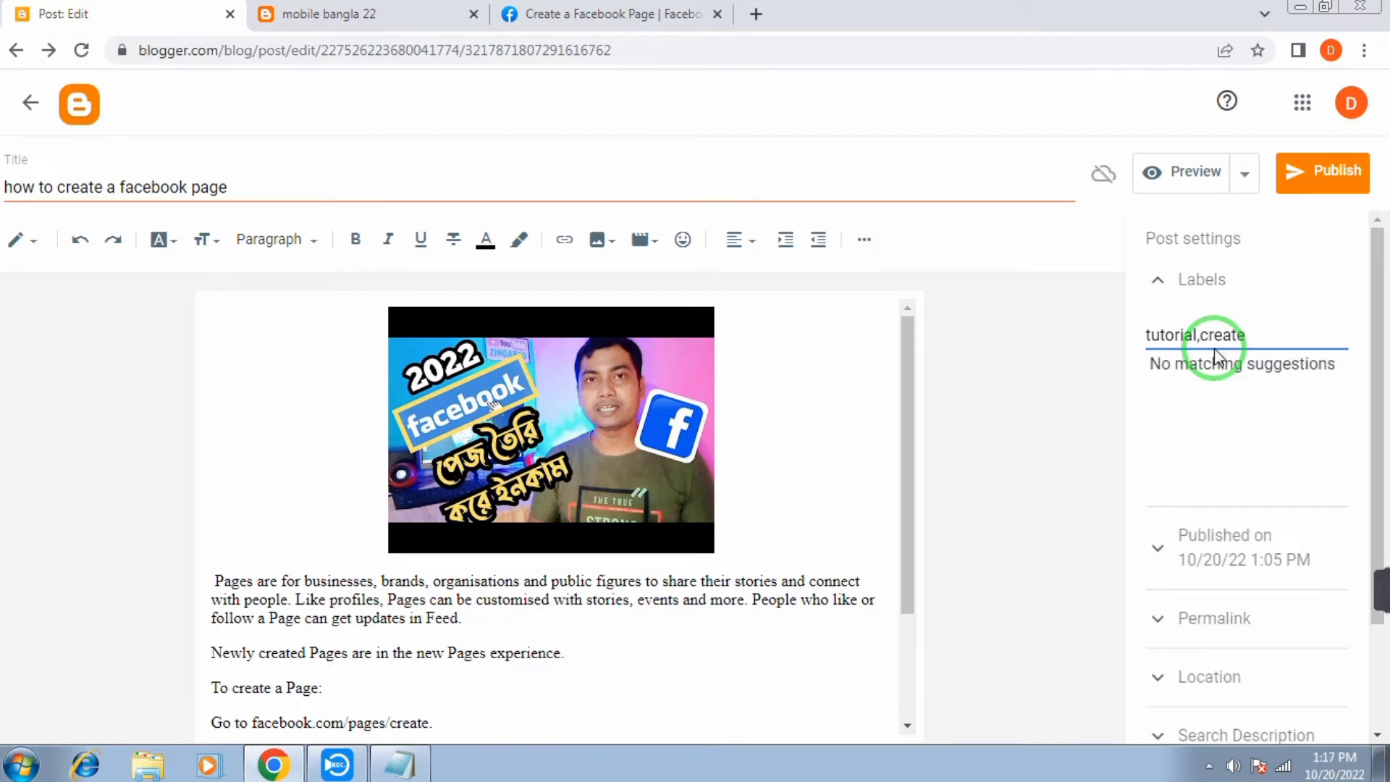
type(" fb page,")
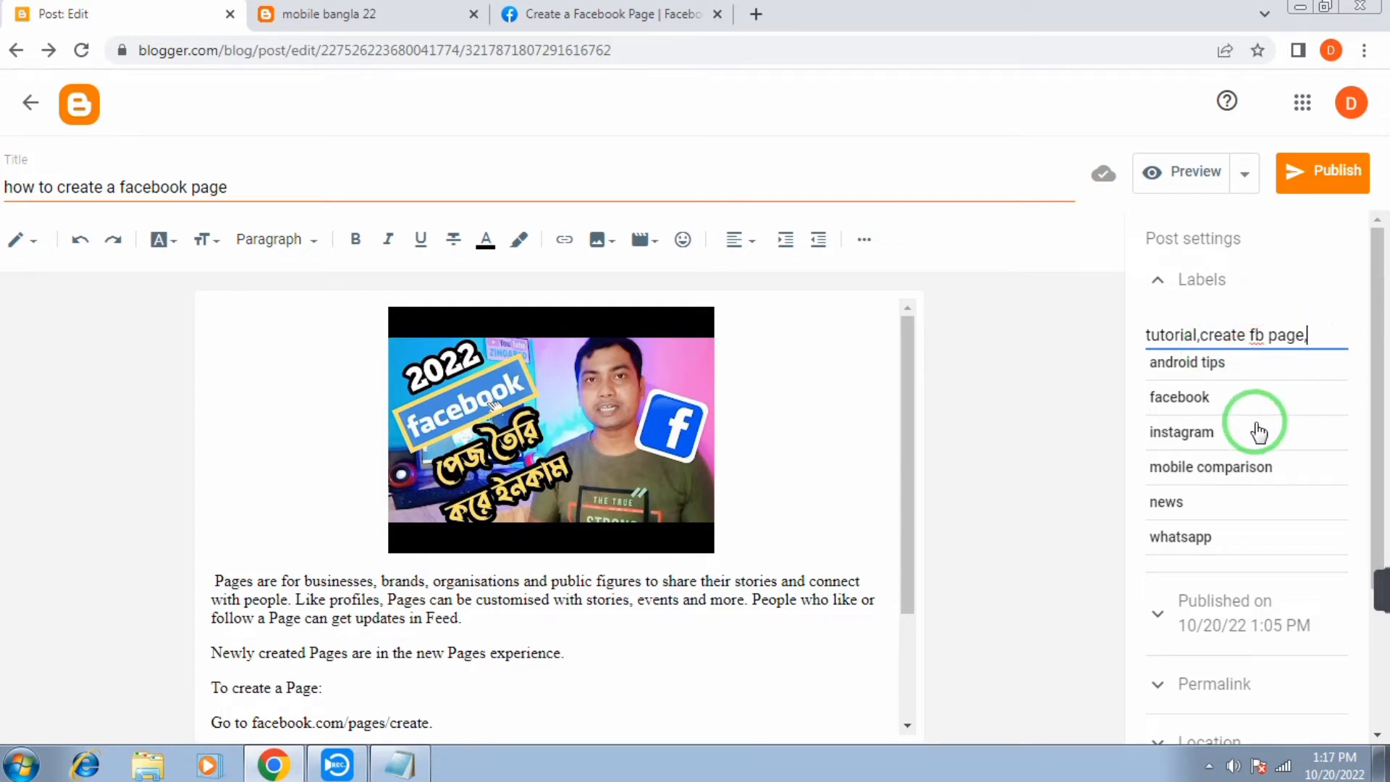
left_click(1249, 337)
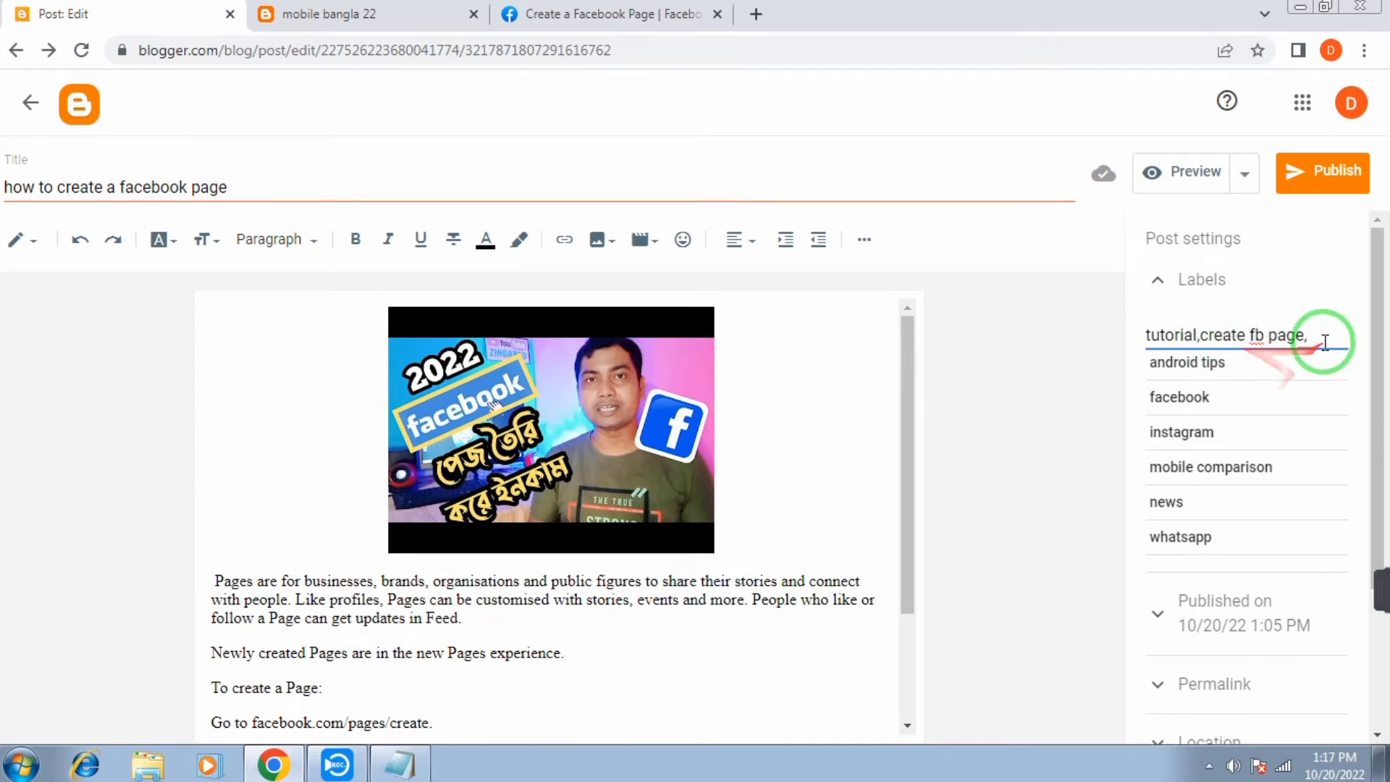
left_click(1157, 279)
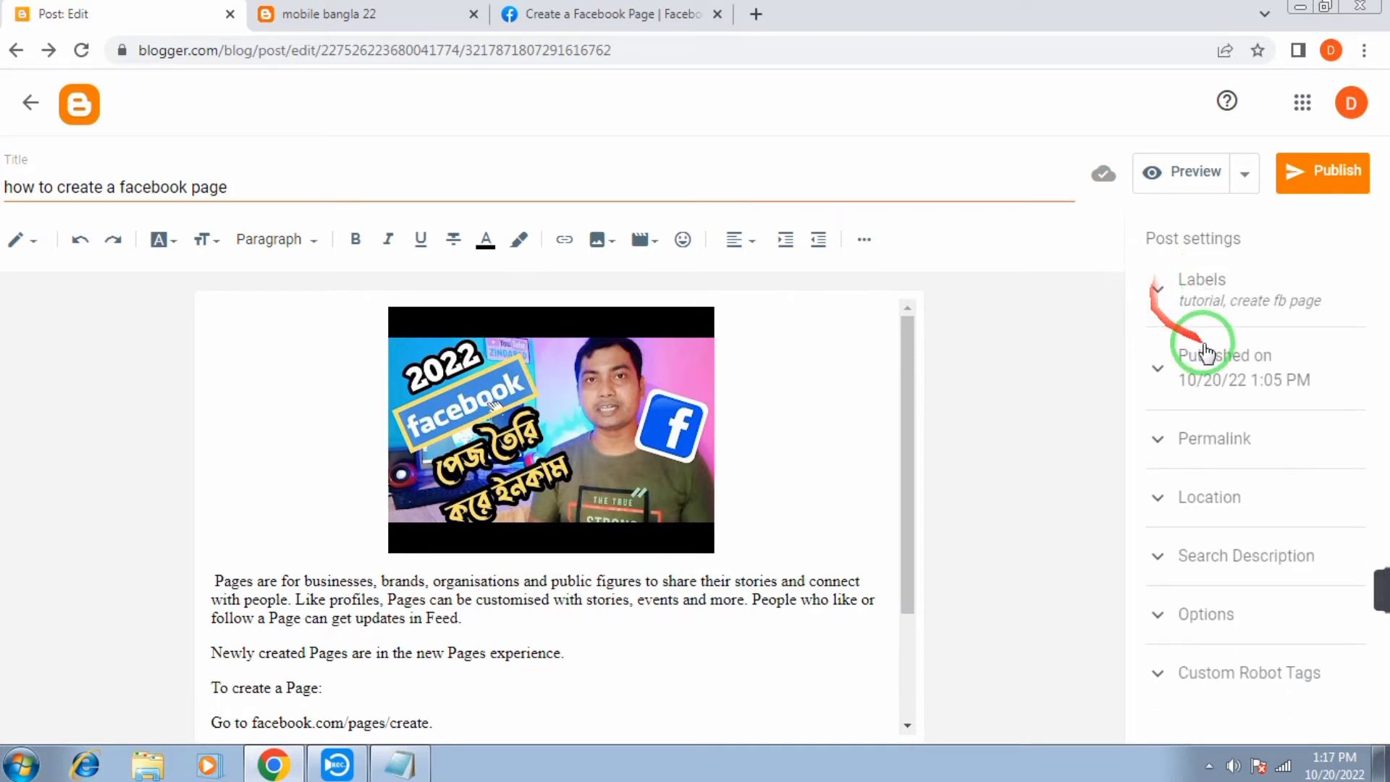
Examine the post's publication date and time options, then its permalink settings
left_click(1160, 371)
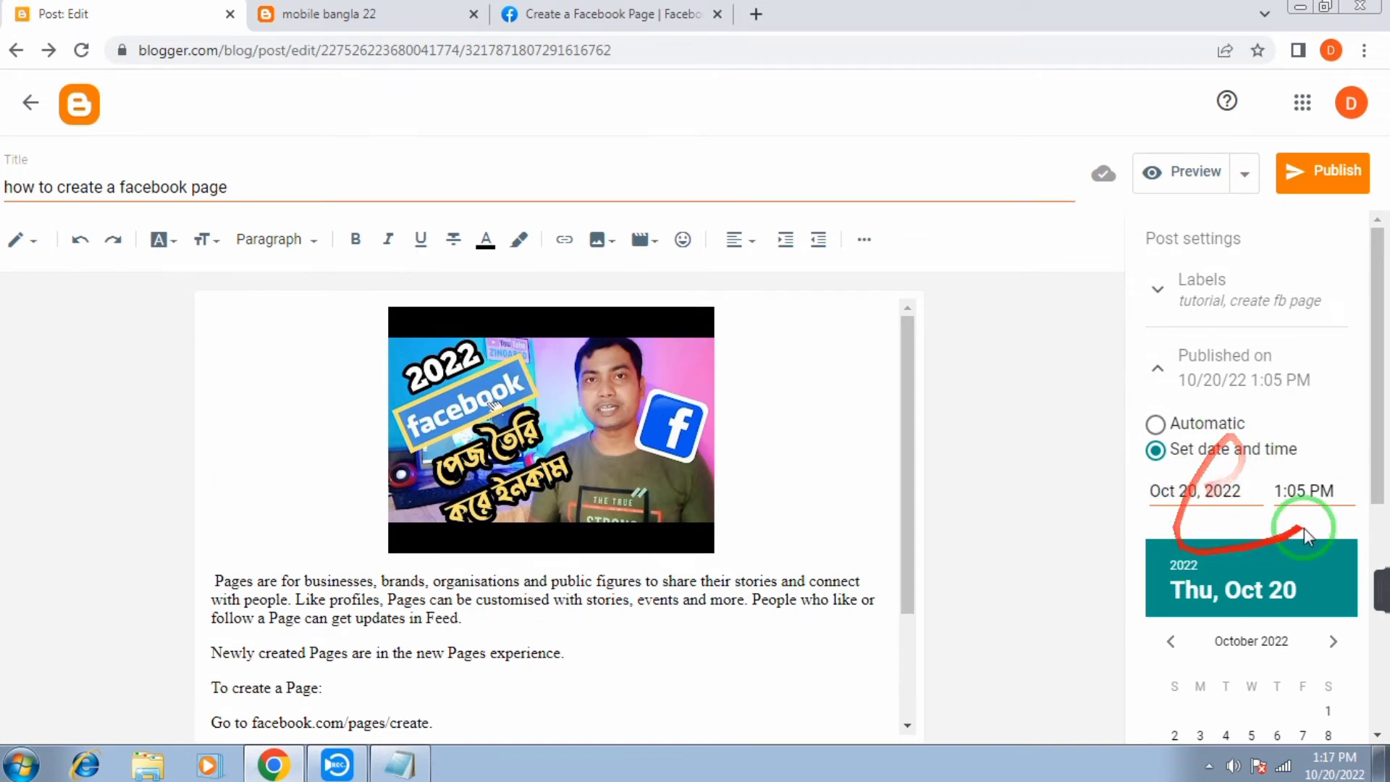
left_click(1160, 369)
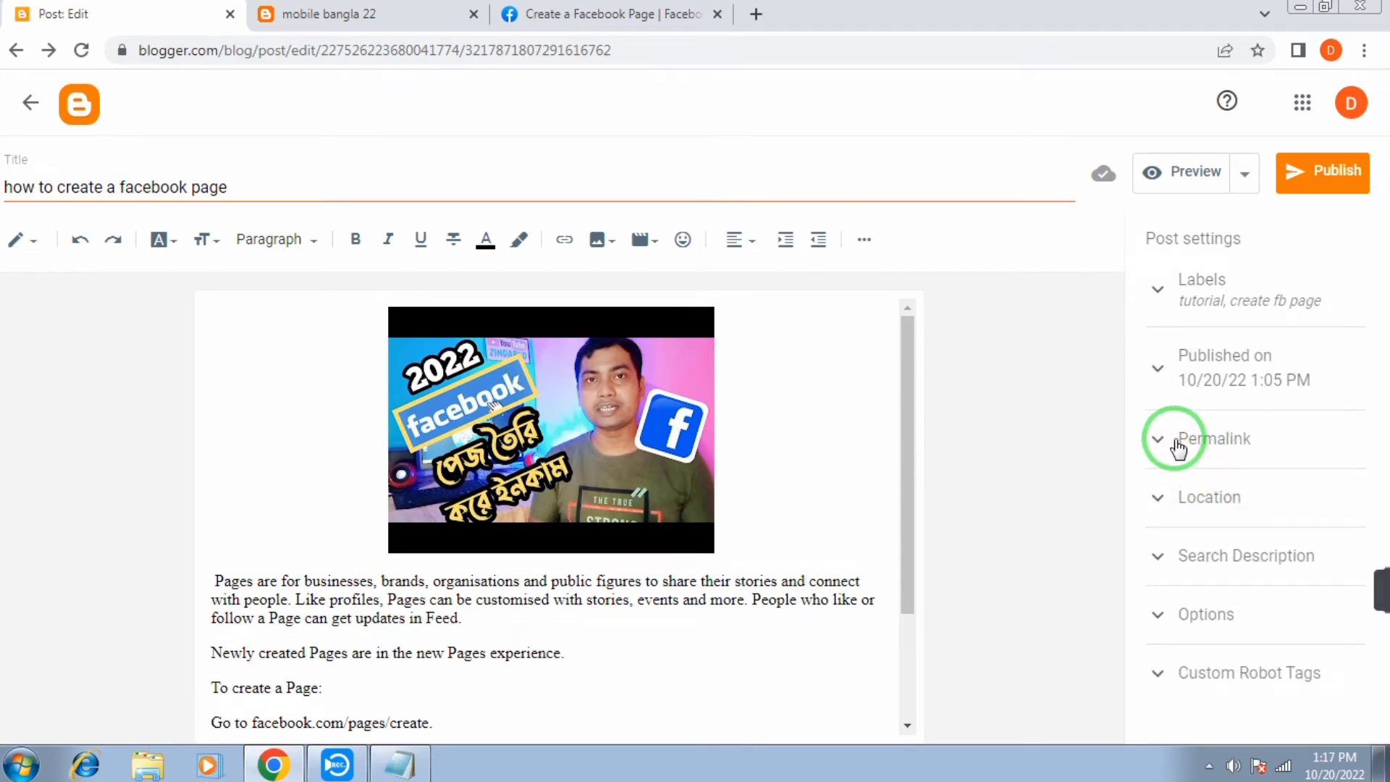
left_click(1176, 441)
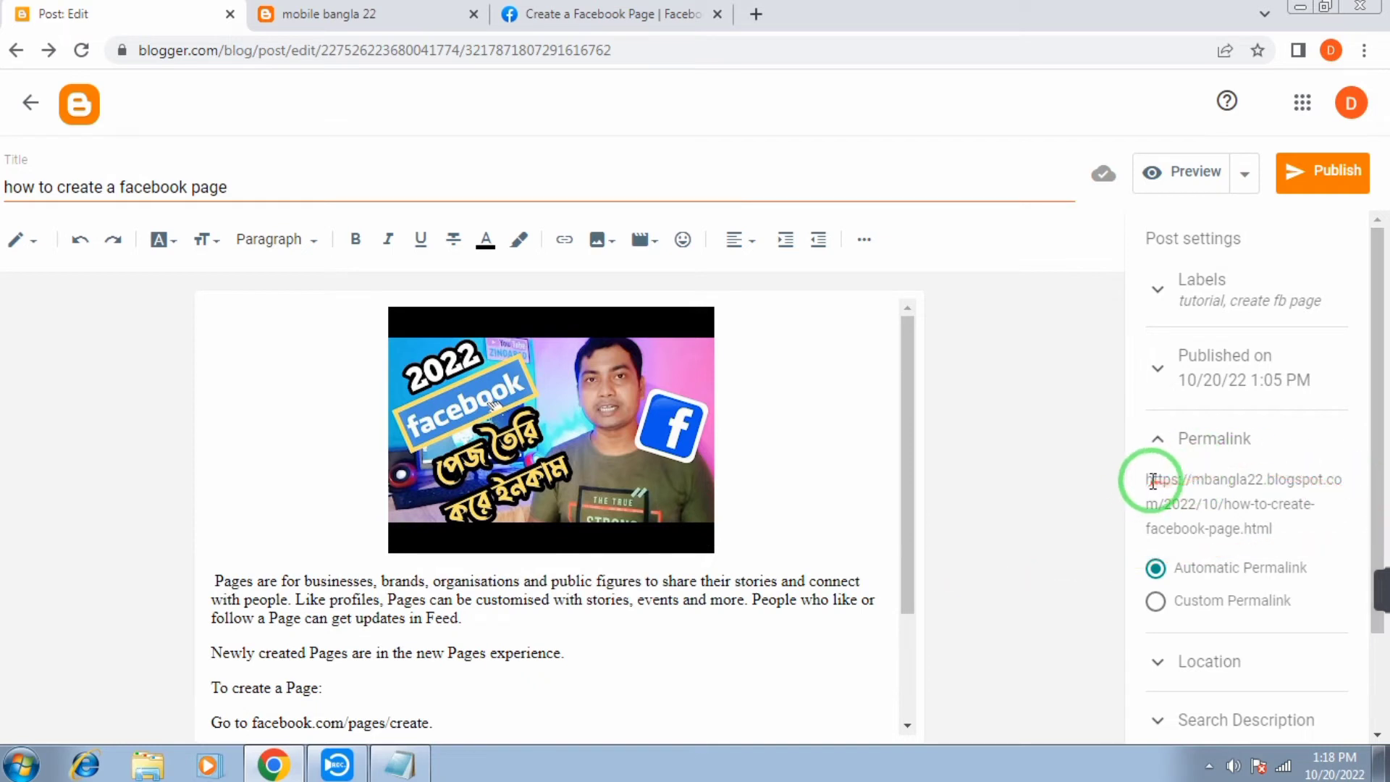
Switch the post to a custom permalink and fill it with the copied post title "how to create a facebook page"
left_click_drag(1152, 474, 1310, 528)
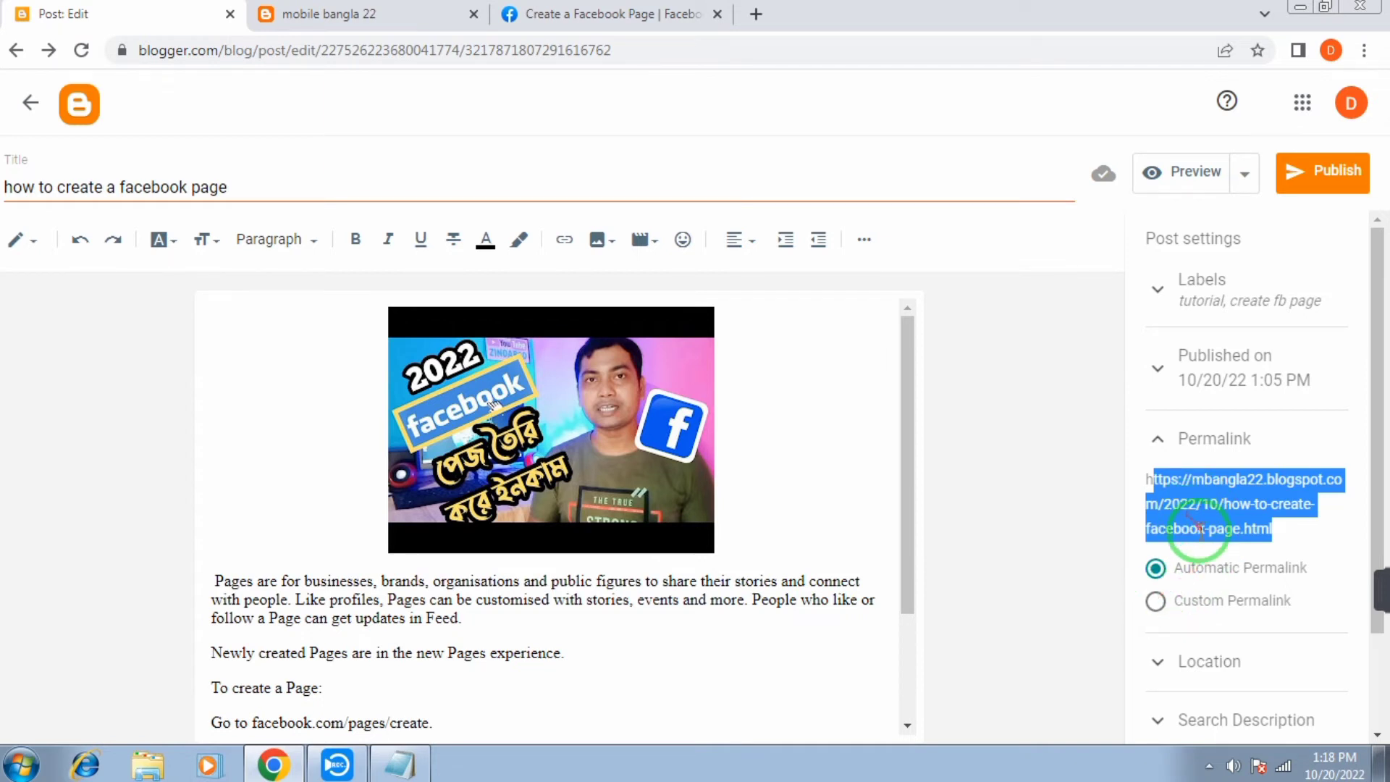
left_click(1155, 609)
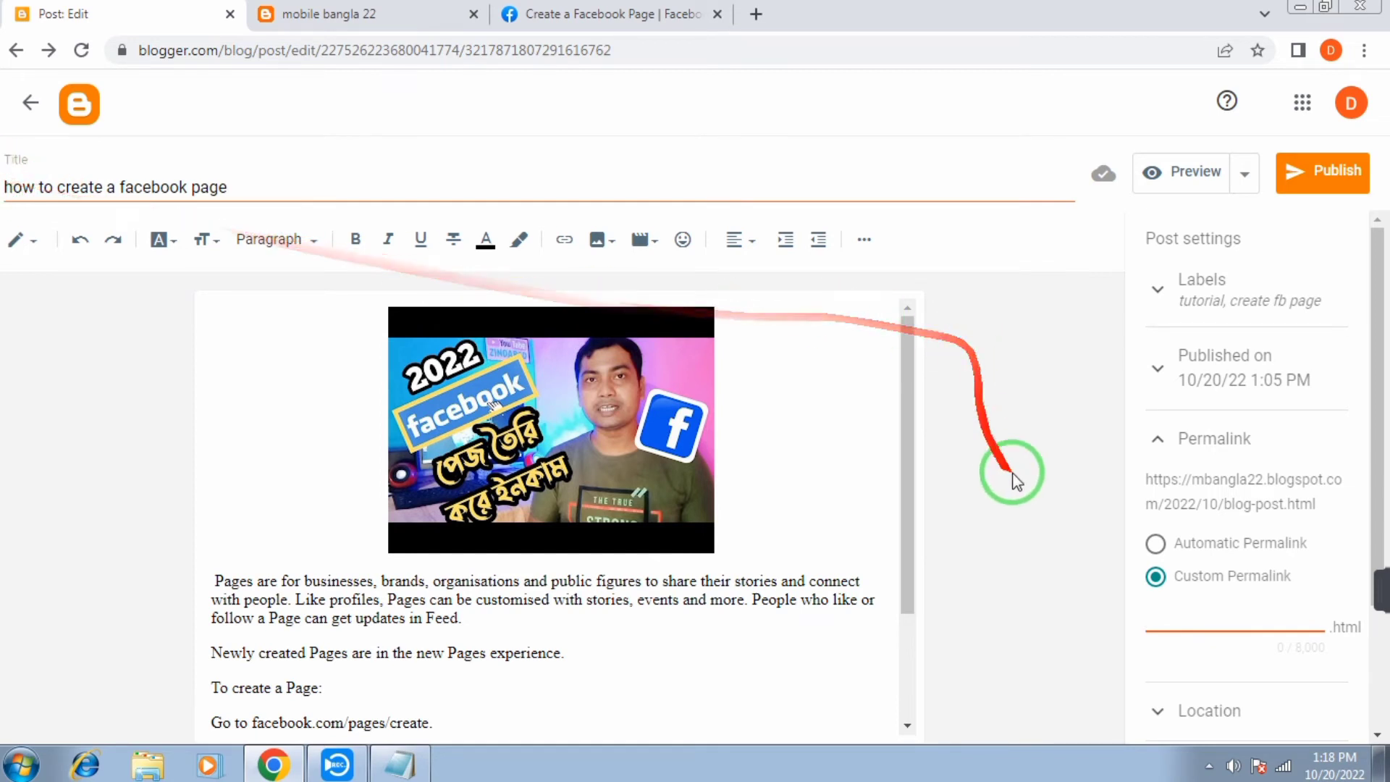
left_click(3, 184)
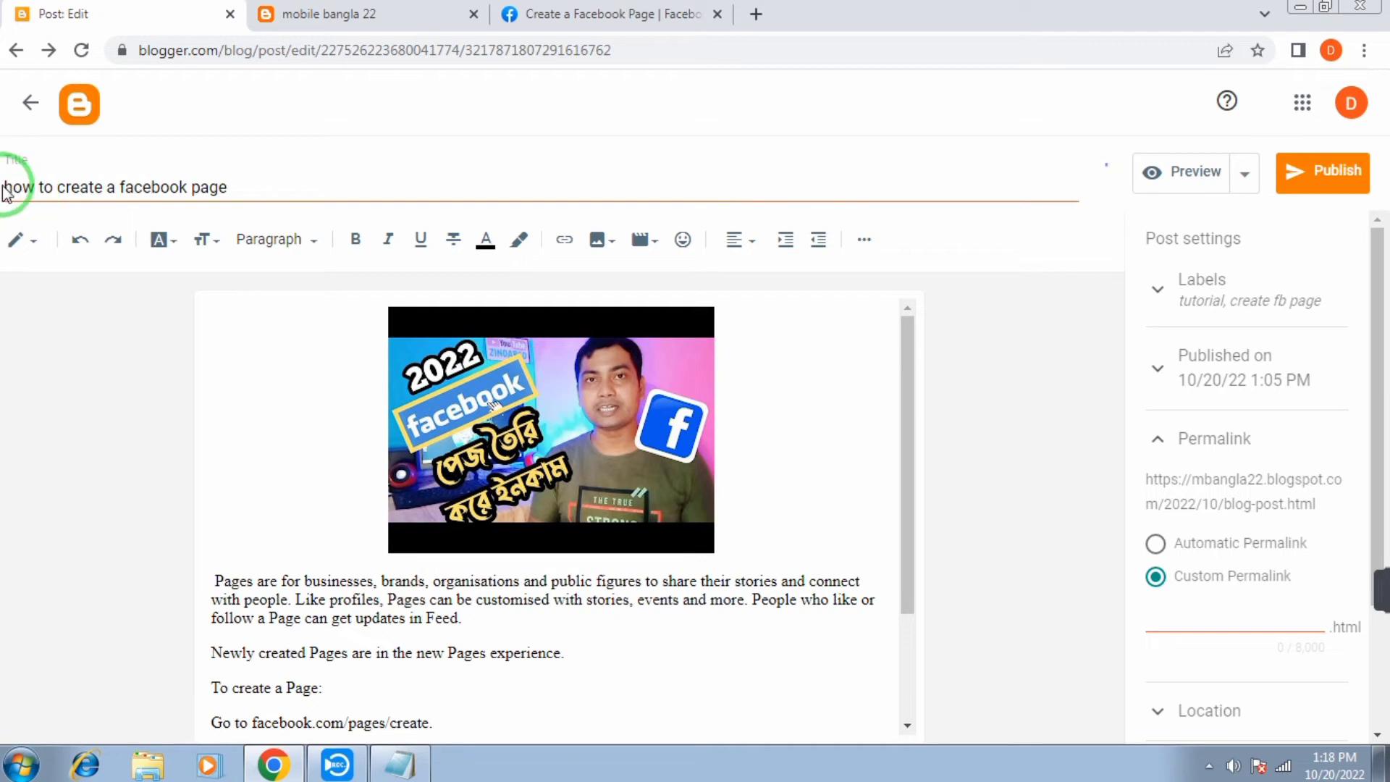
left_click(6, 187)
left_click_drag(5, 187, 217, 187)
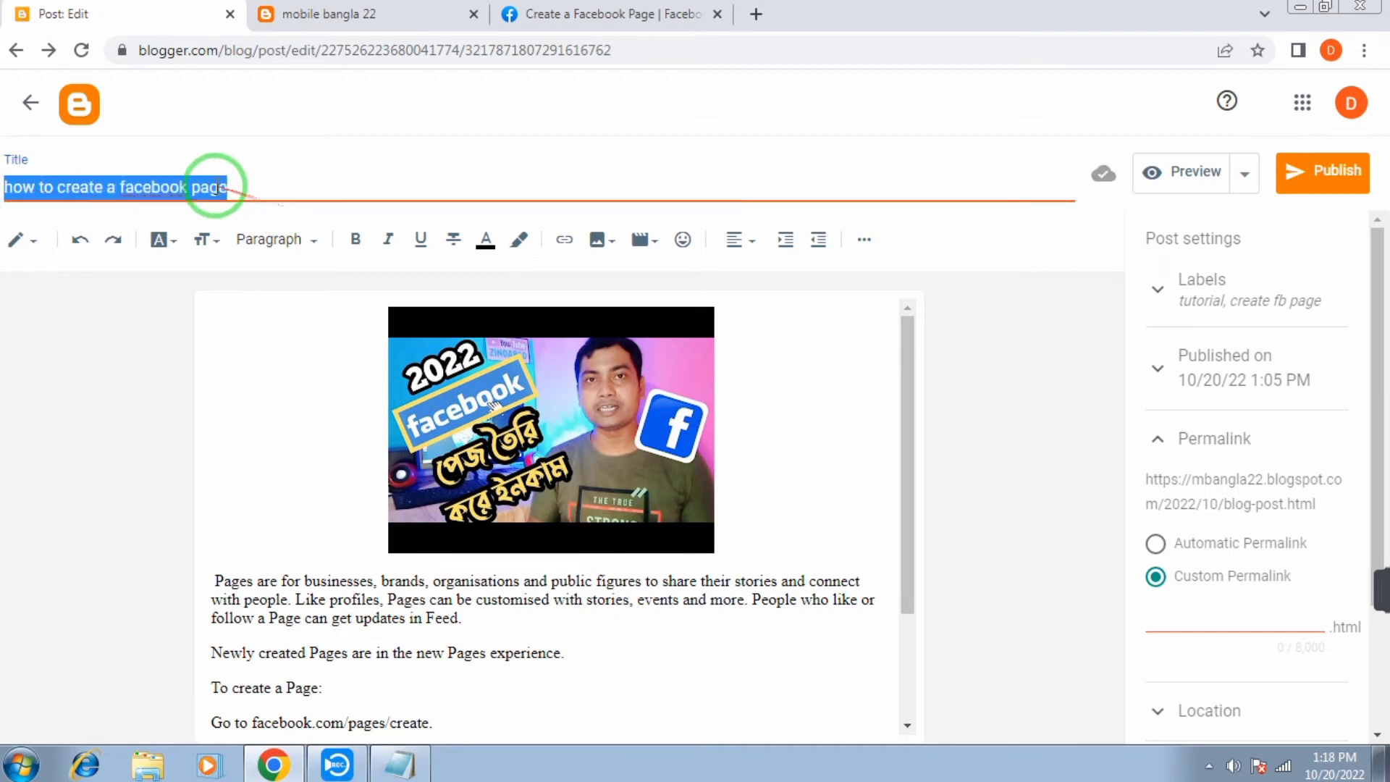
right_click(217, 188)
left_click(268, 228)
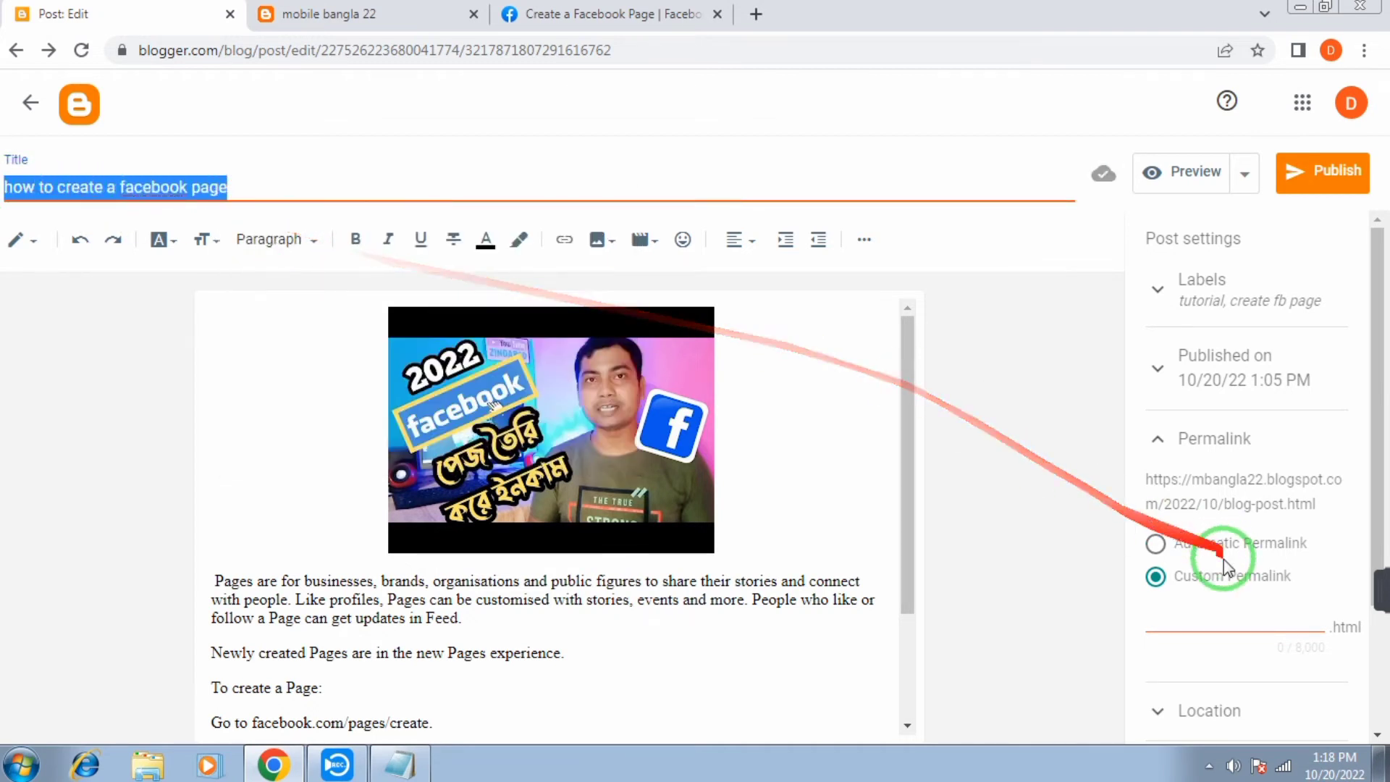
left_click(1176, 609)
right_click(1175, 608)
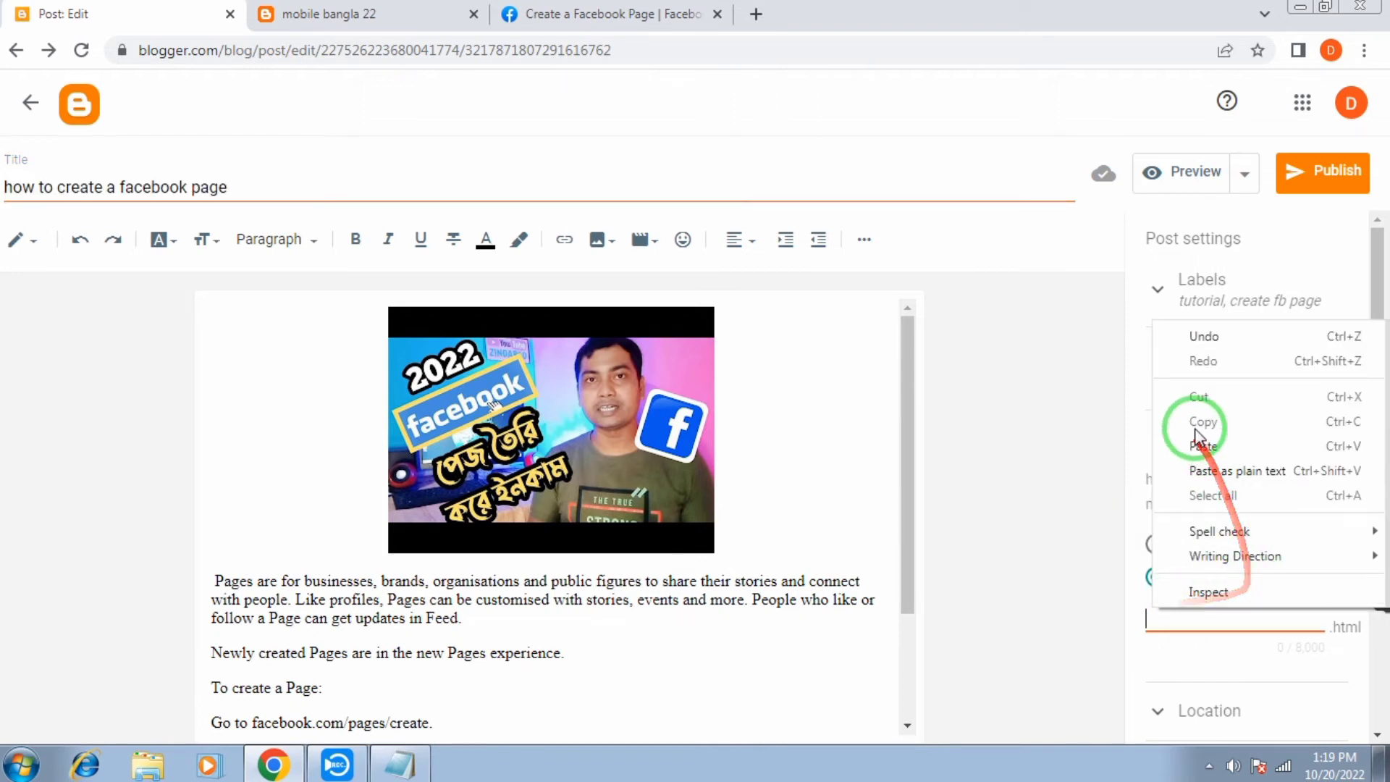
left_click(1177, 531)
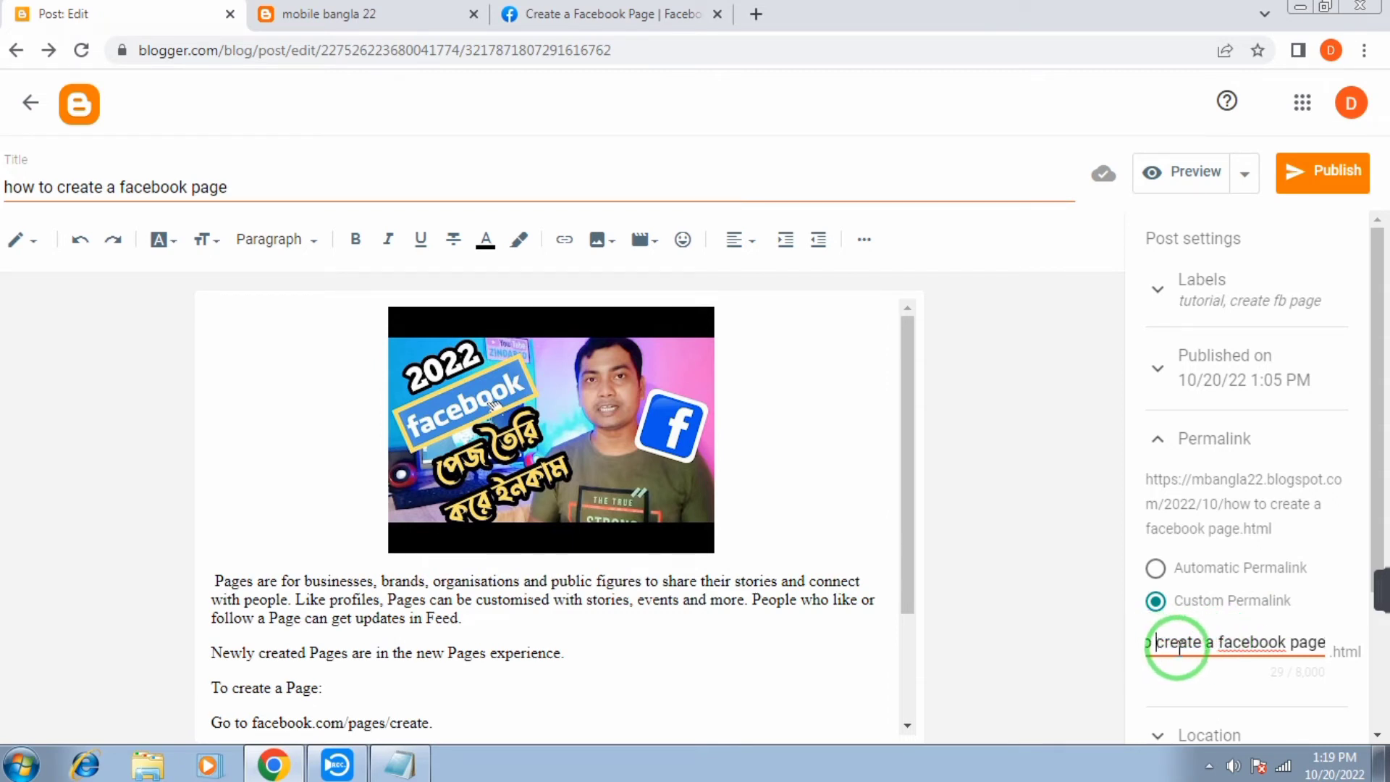
Shorten the custom permalink to "create-facebook-page", replacing the remaining spaces with hyphens
key("BackSpace")
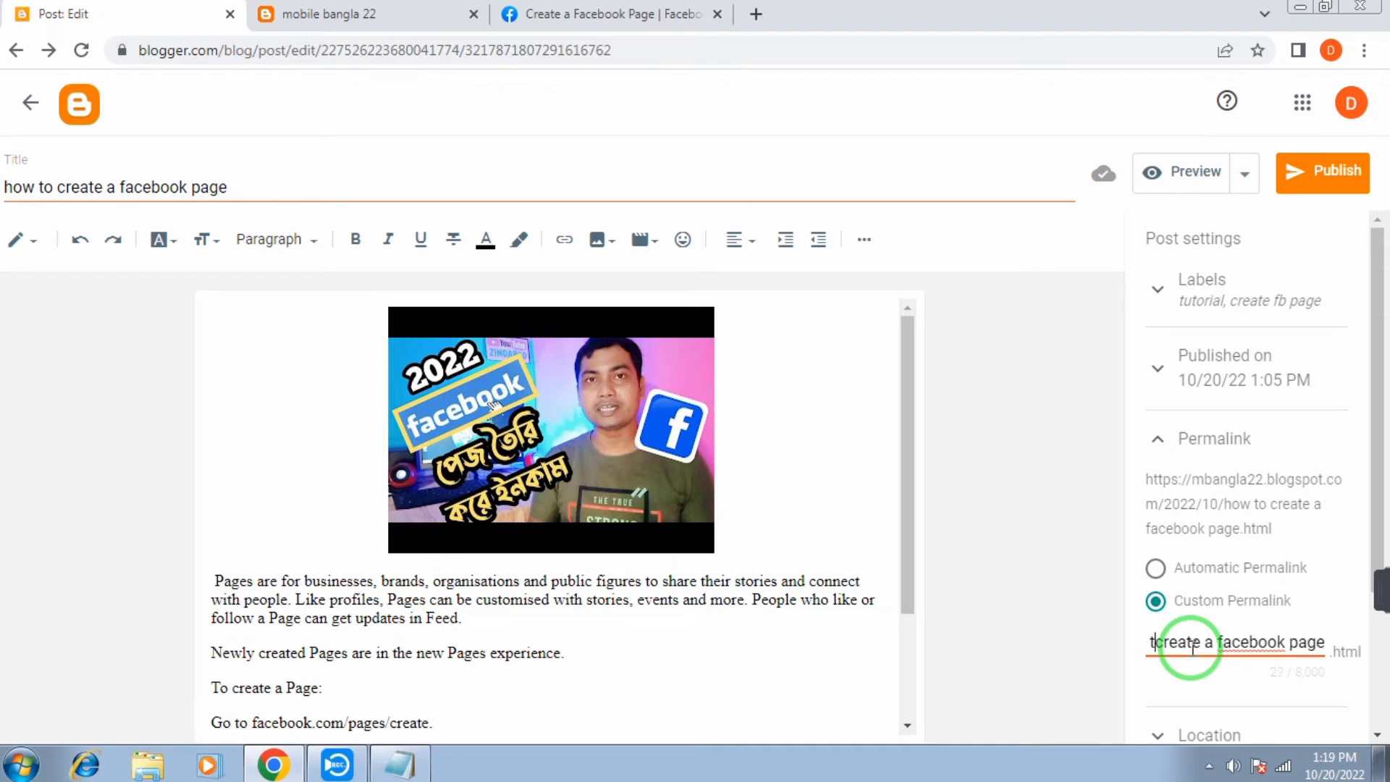
key("BackSpace")
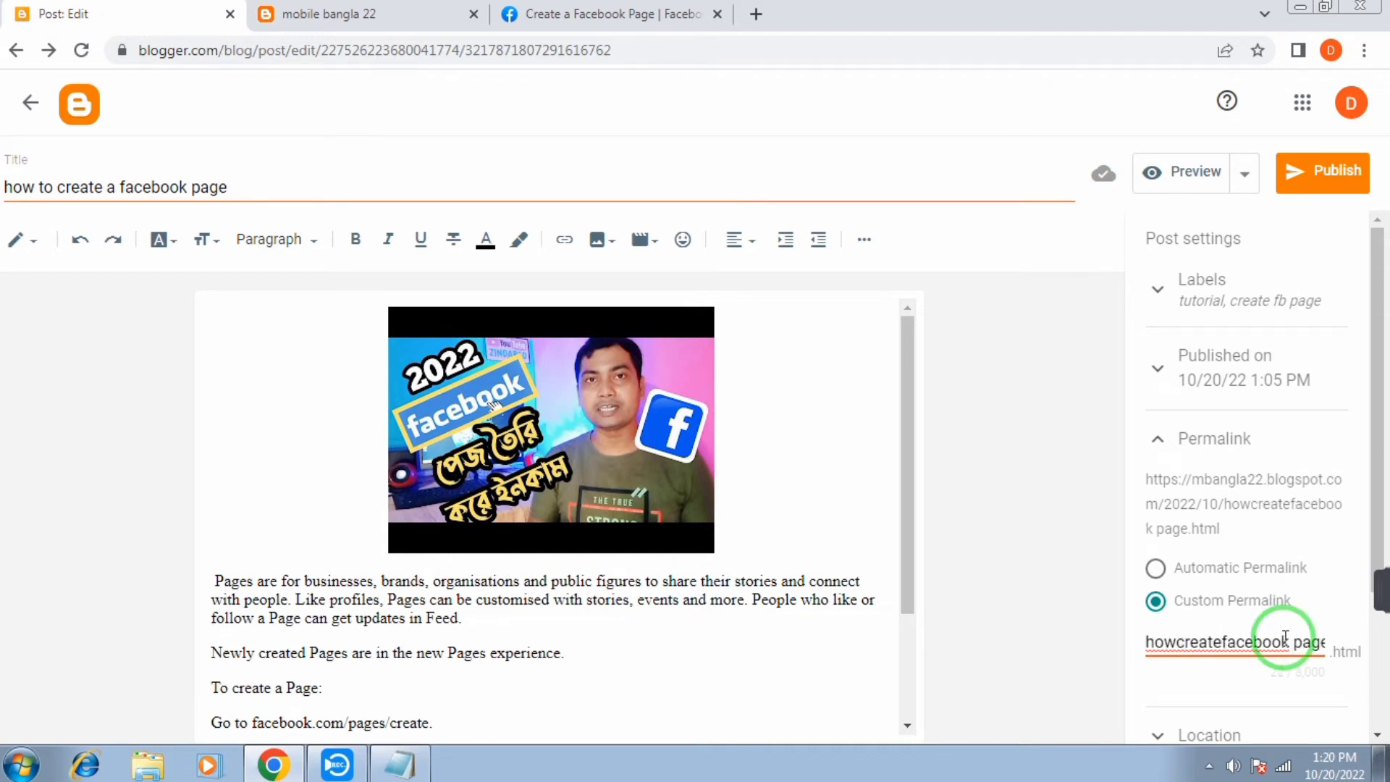
key("BackSpace")
type("-")
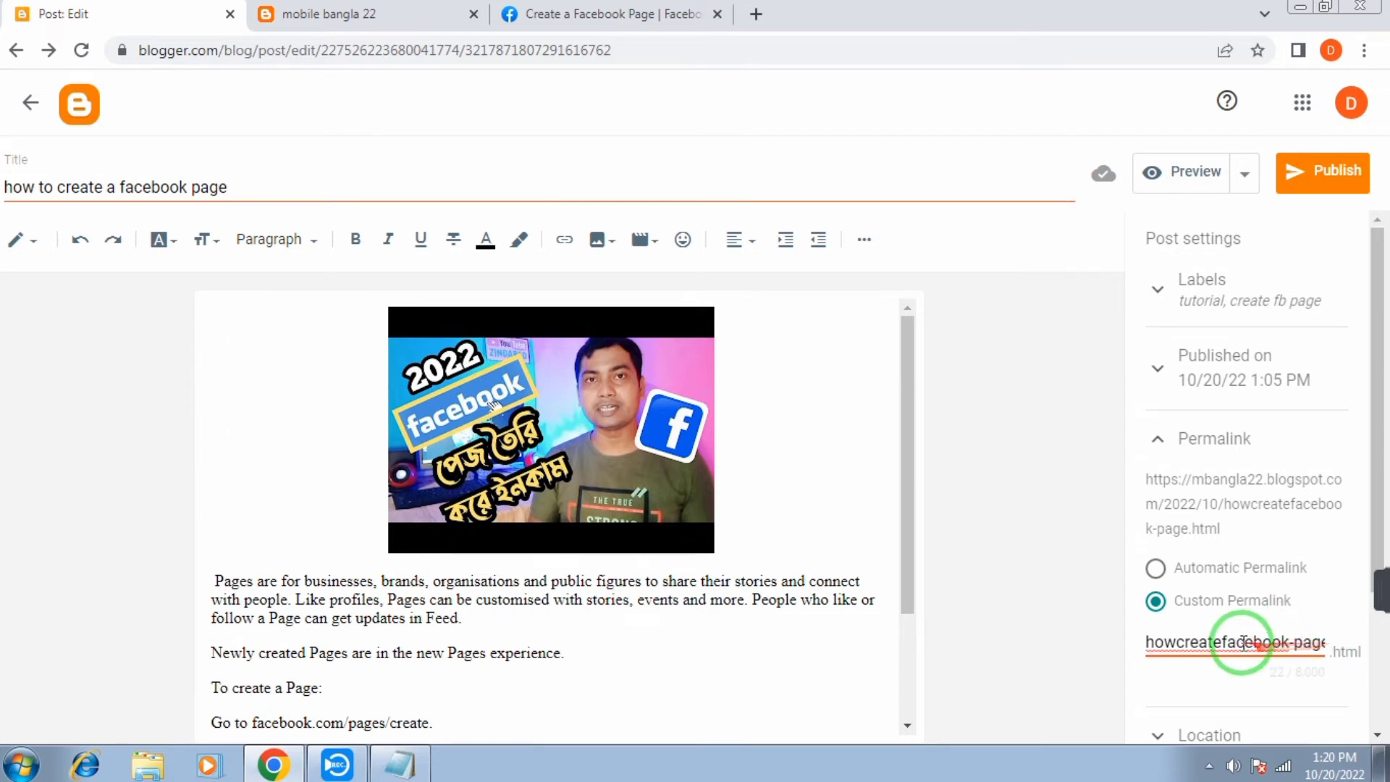
left_click(1220, 642)
type("-")
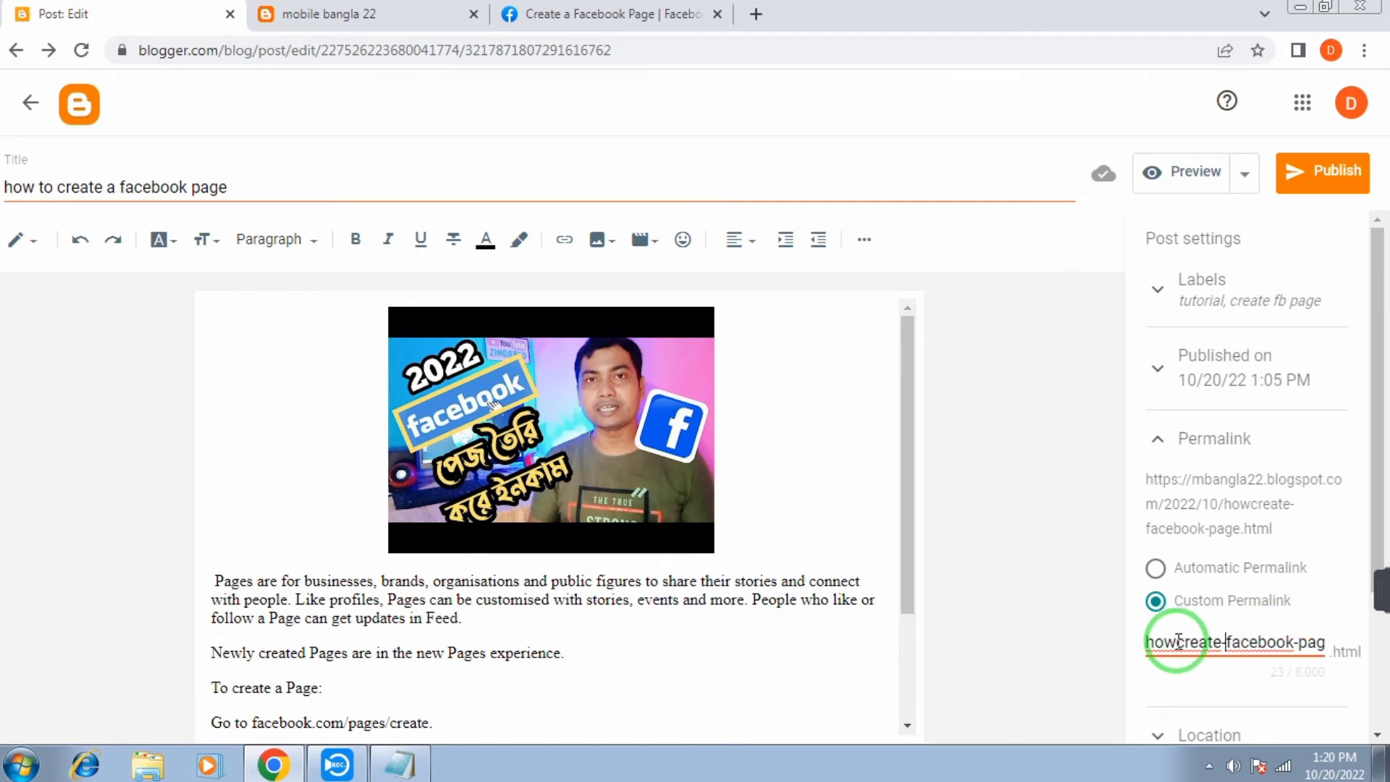
key("BackSpace")
key("BackSpace")
key("BackSpace")
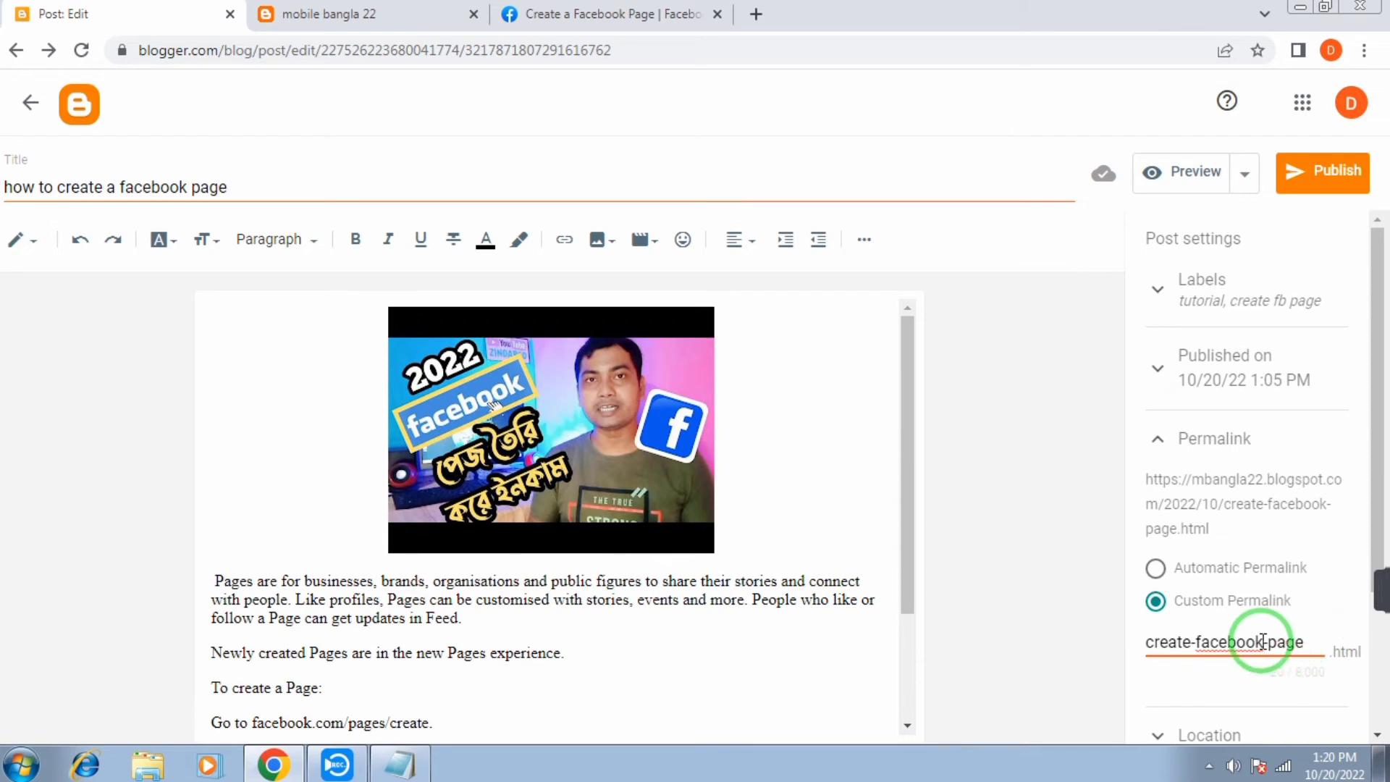
Open the post's search description for editing
scroll(1262, 642, "down", 3)
left_click(1150, 446)
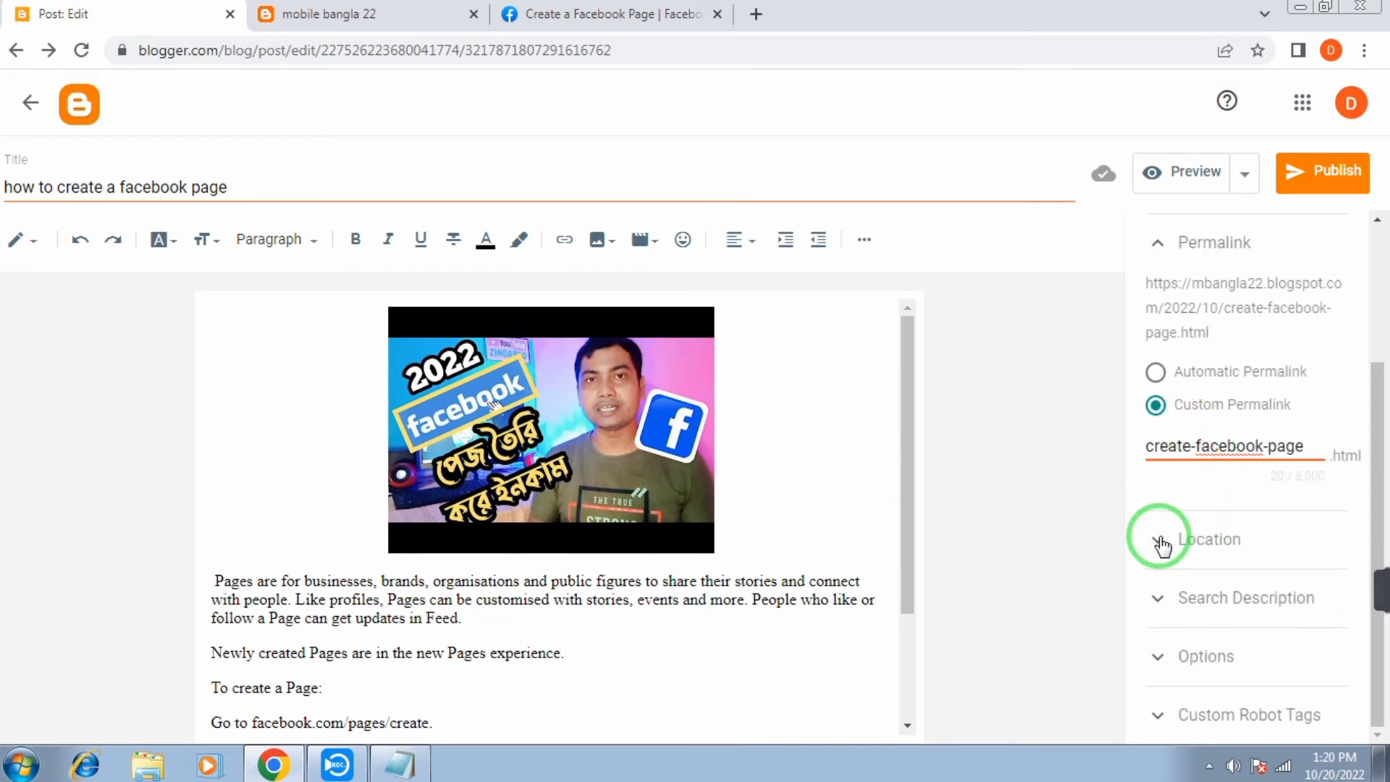
left_click(1171, 607)
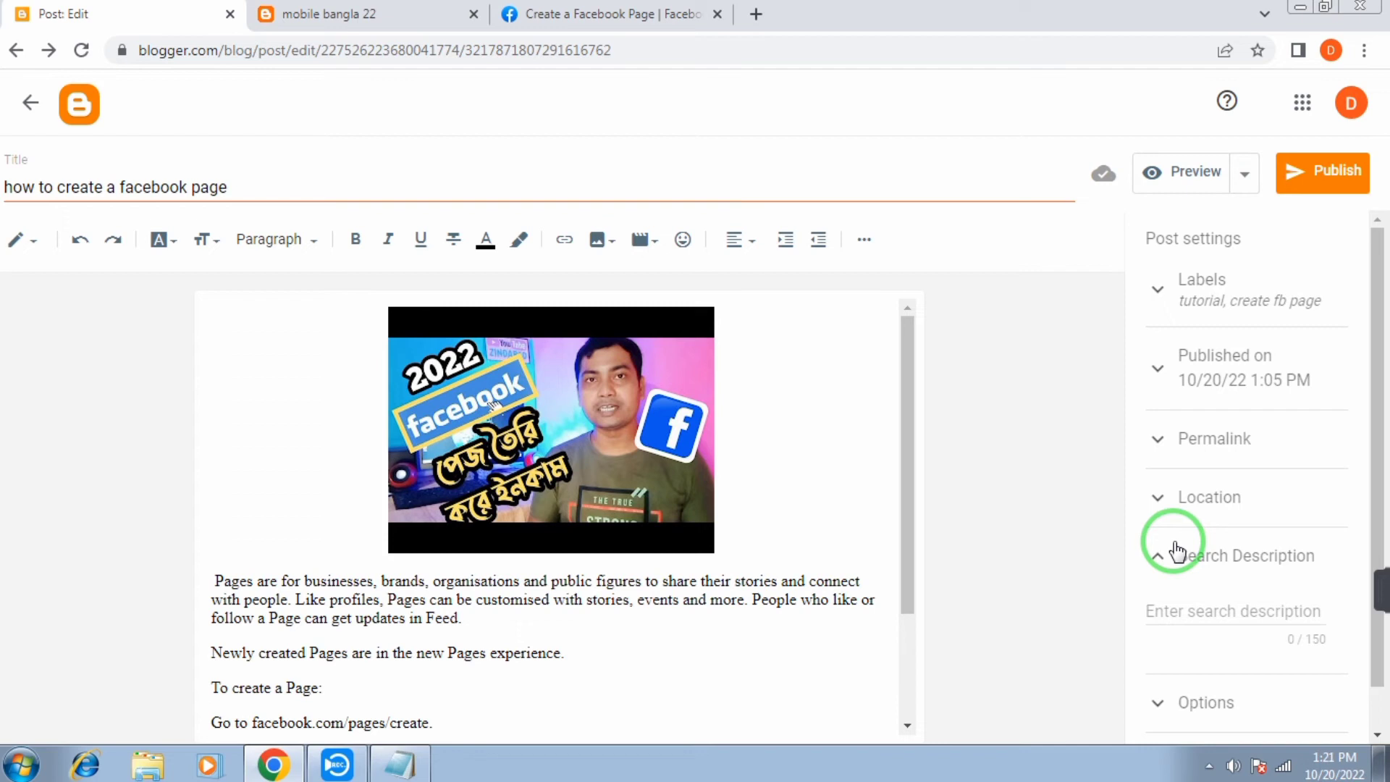
left_click(1226, 597)
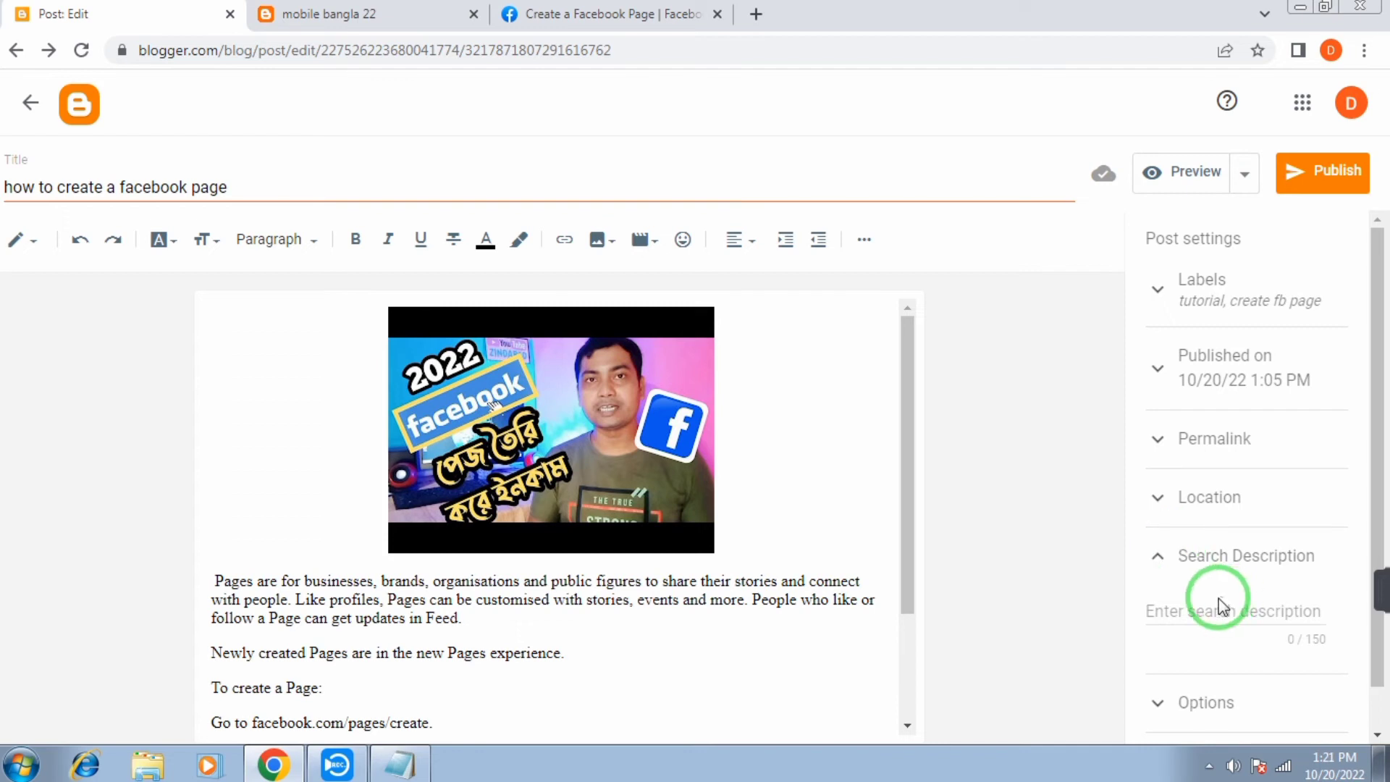
left_click(1188, 607)
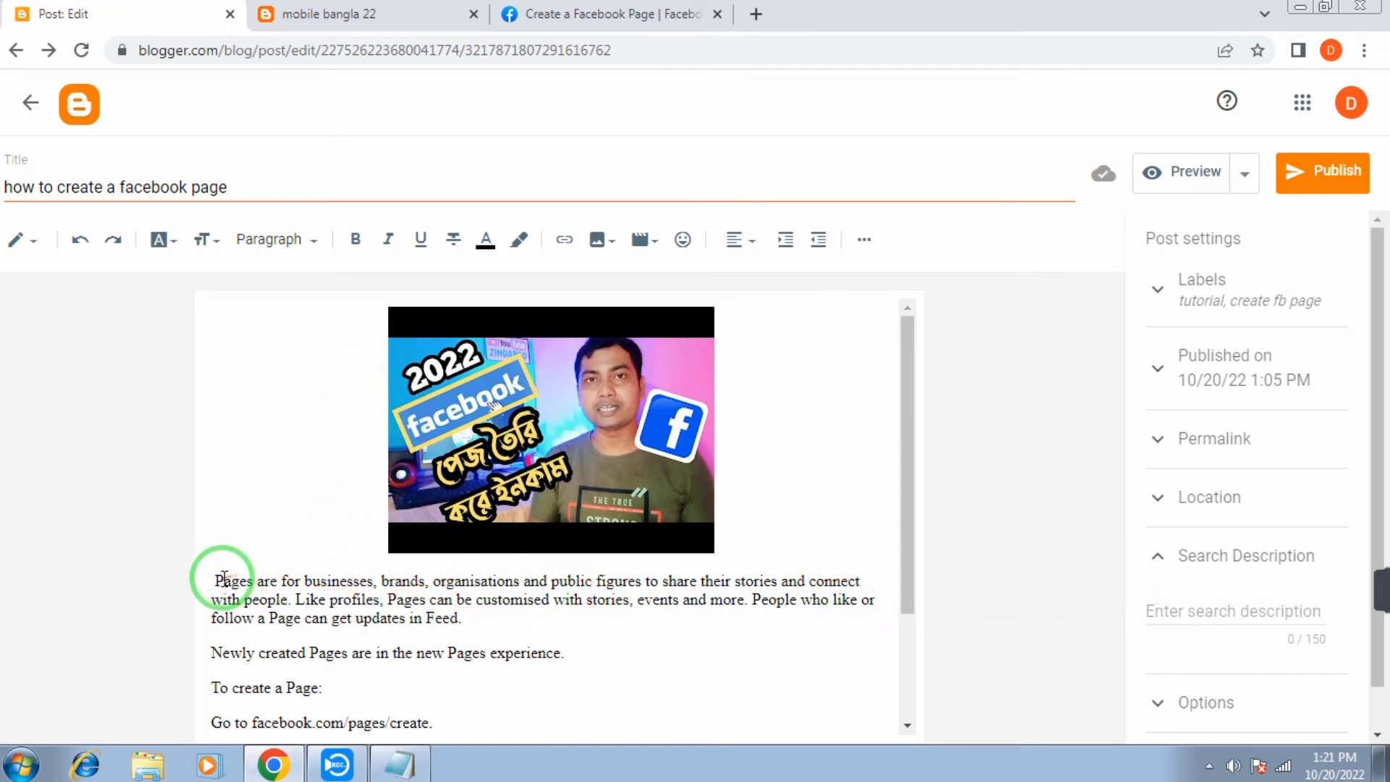
left_click_drag(211, 580, 477, 622)
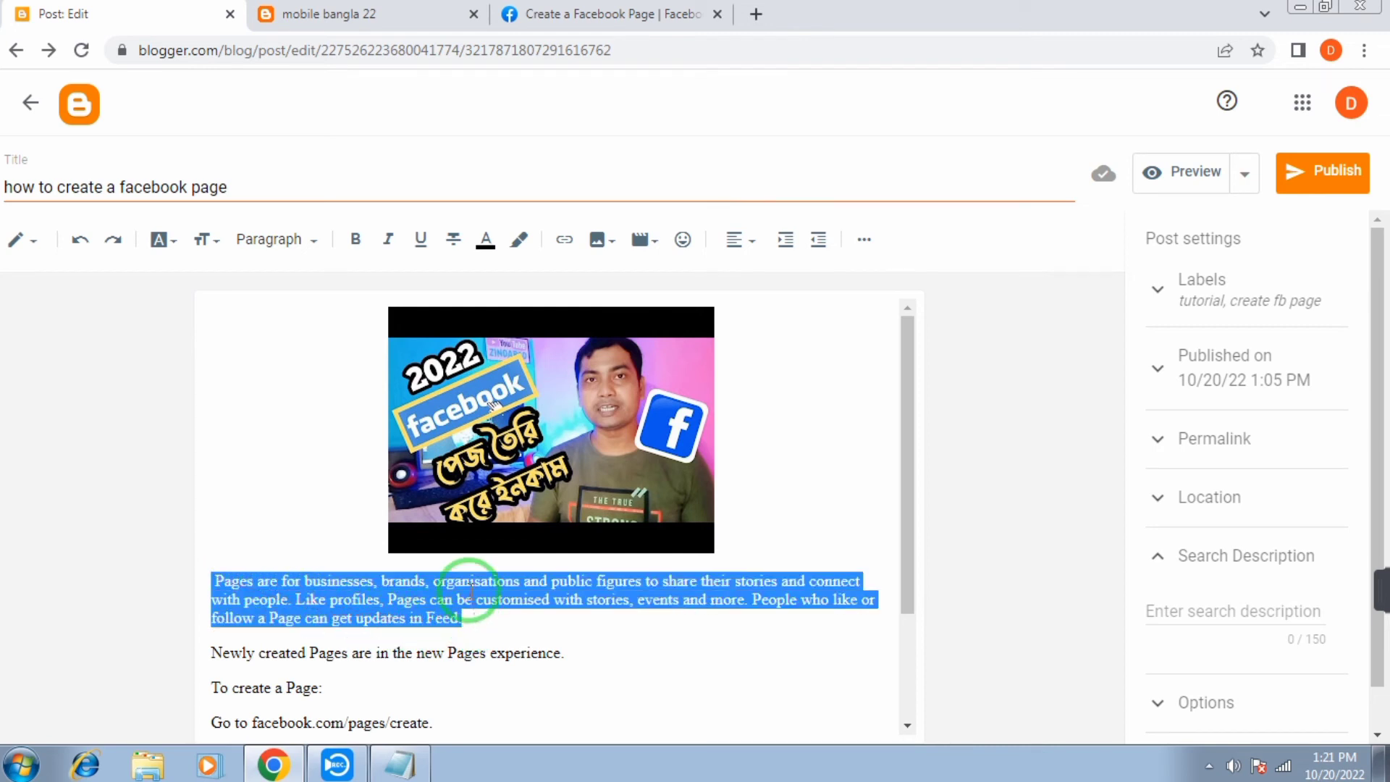
right_click(472, 591)
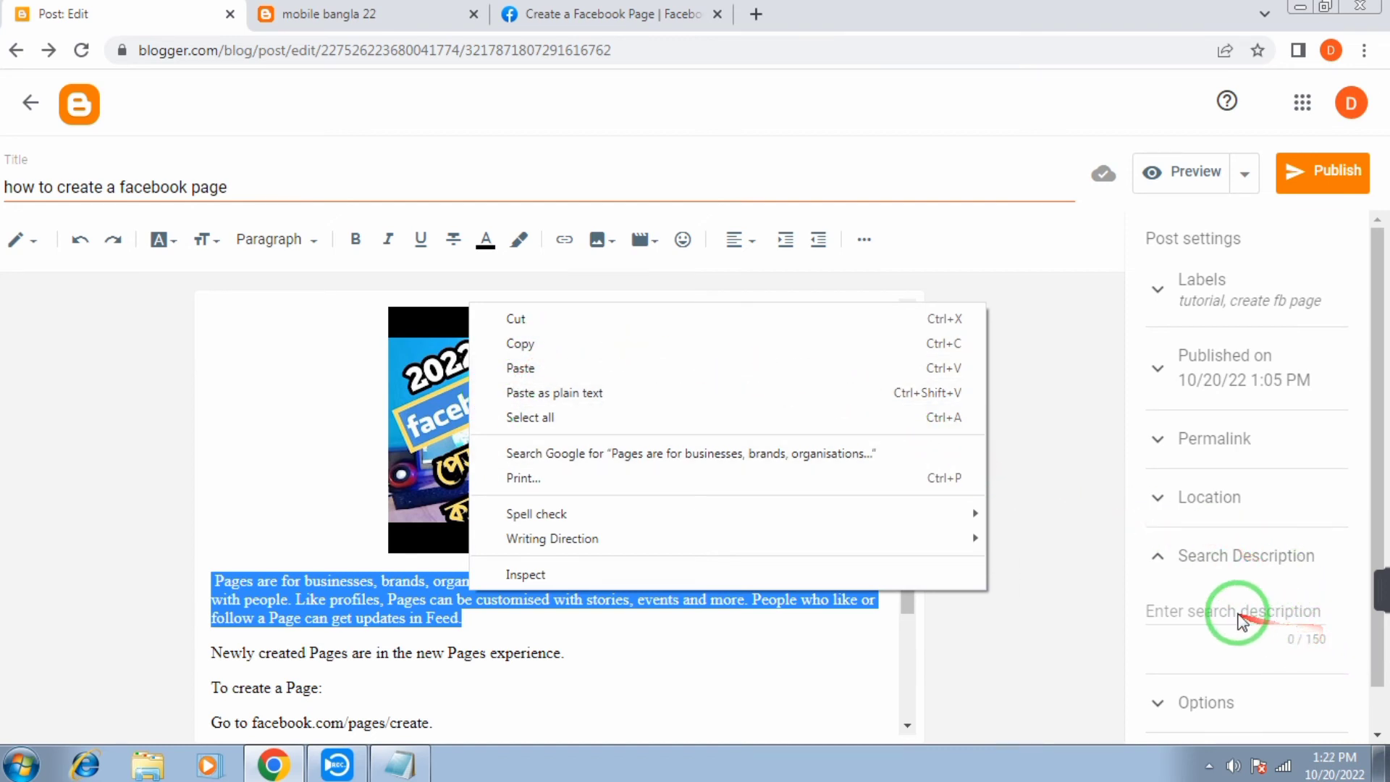
left_click(630, 630)
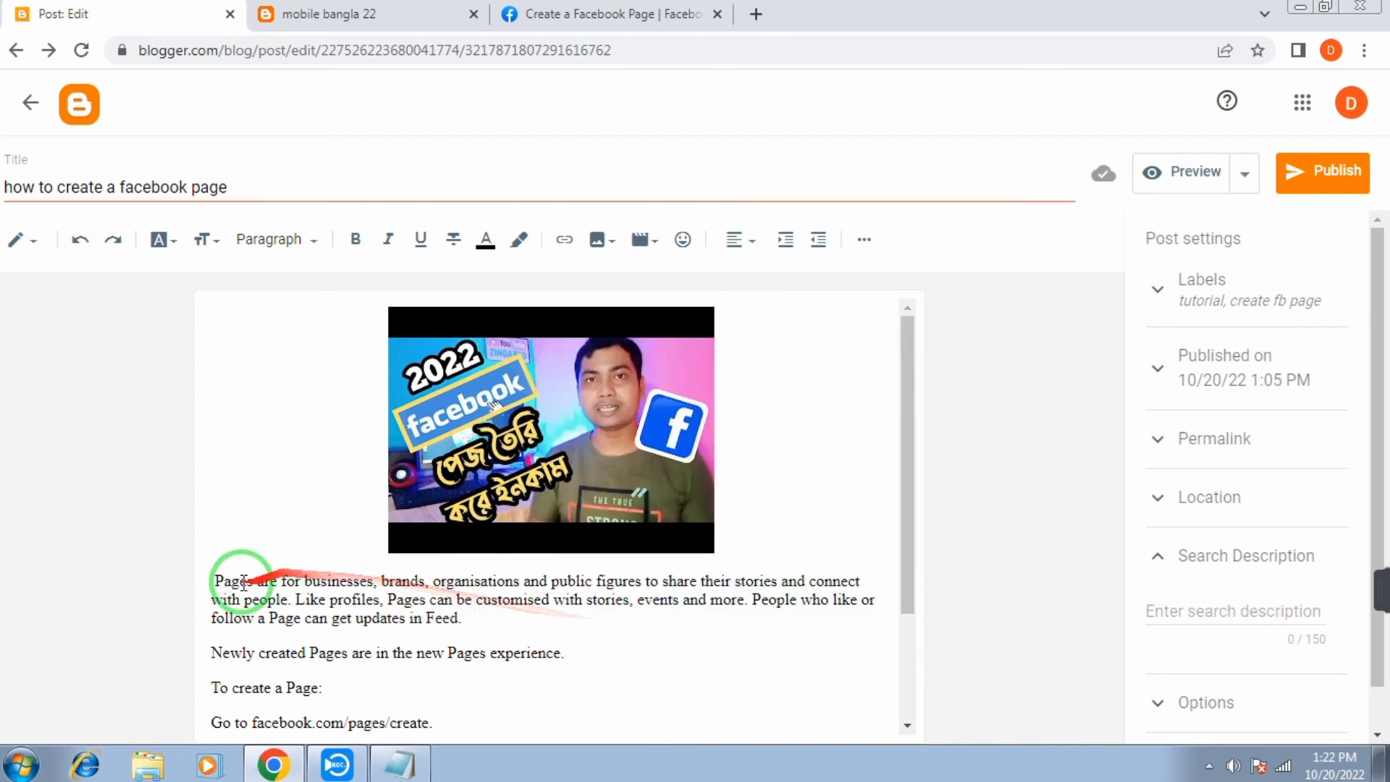
Copy the body's first sentence, from "Pages are for businesses" to "connect with people.", into the search description
left_click_drag(220, 580, 294, 606)
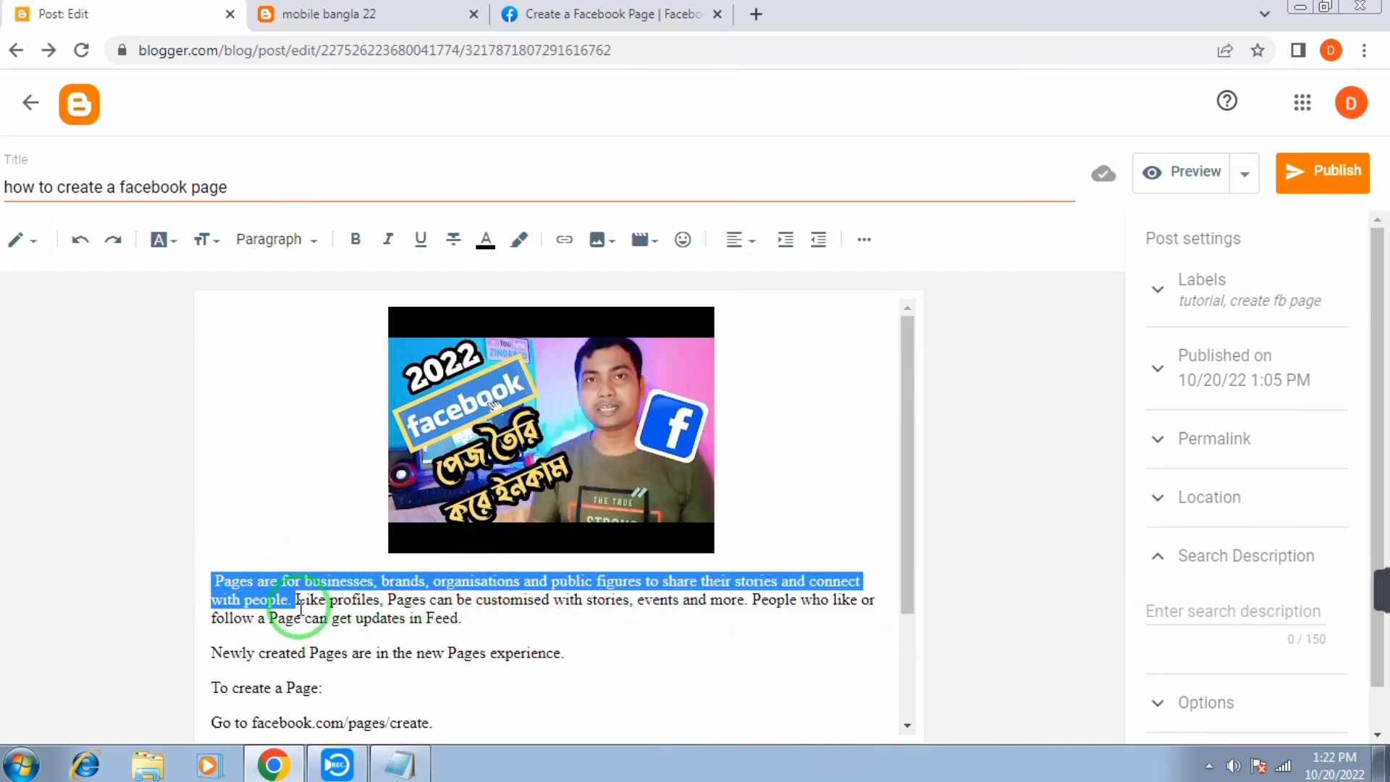
right_click(420, 582)
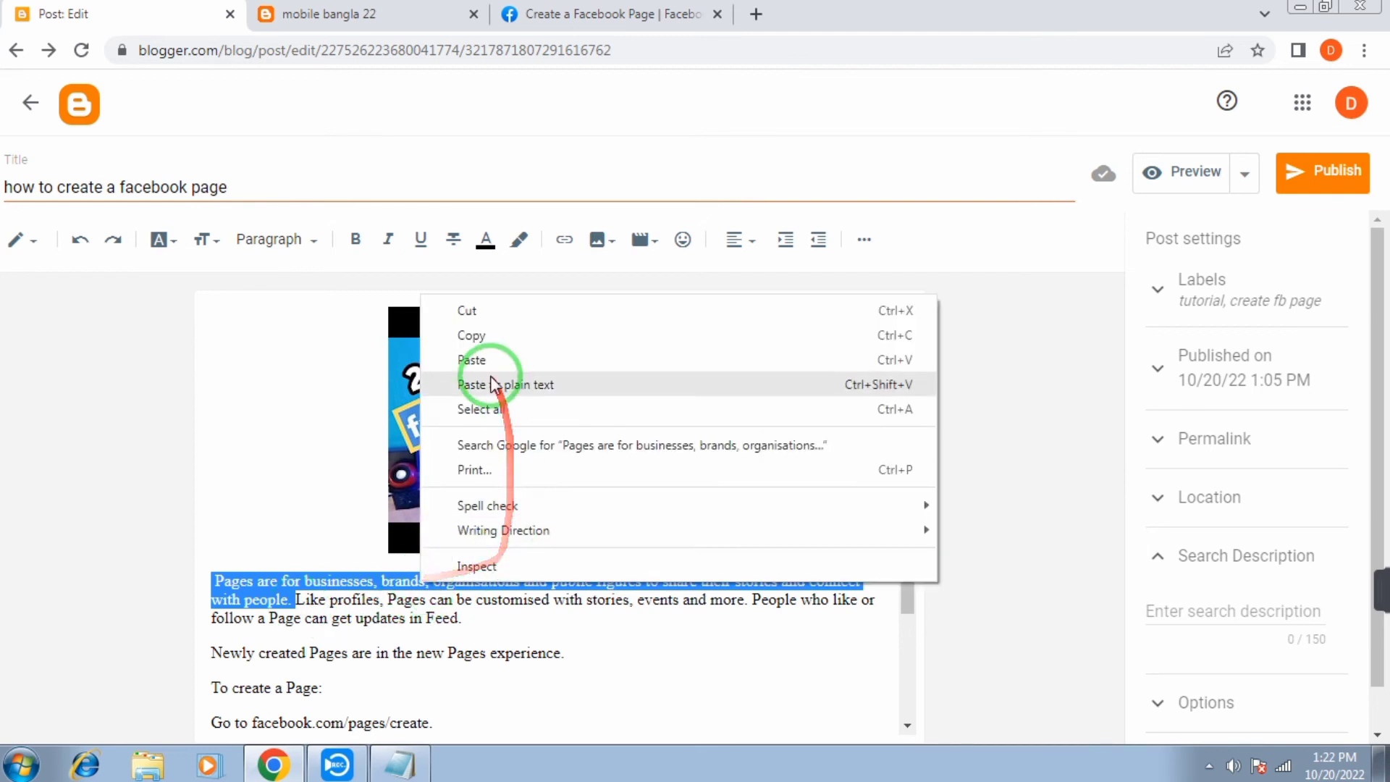
left_click(481, 336)
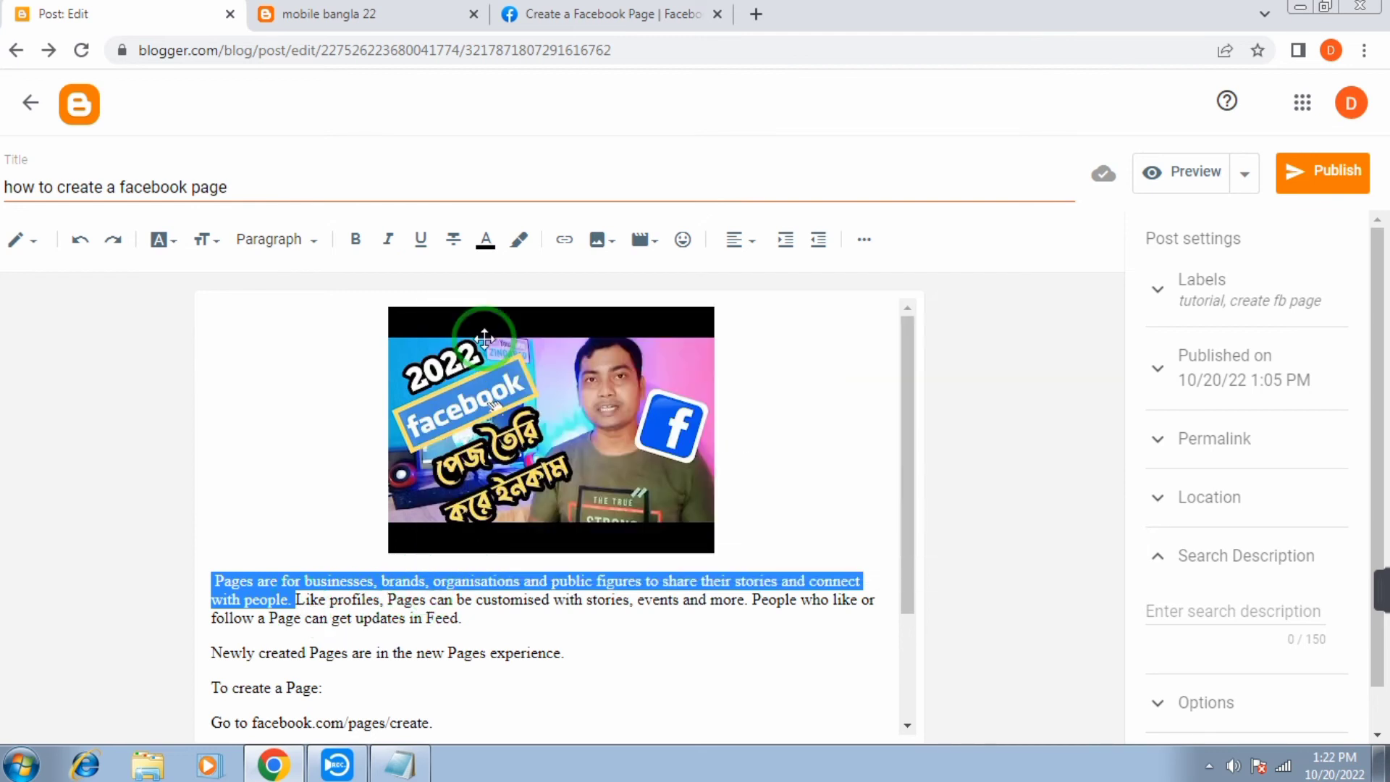
left_click(1172, 605)
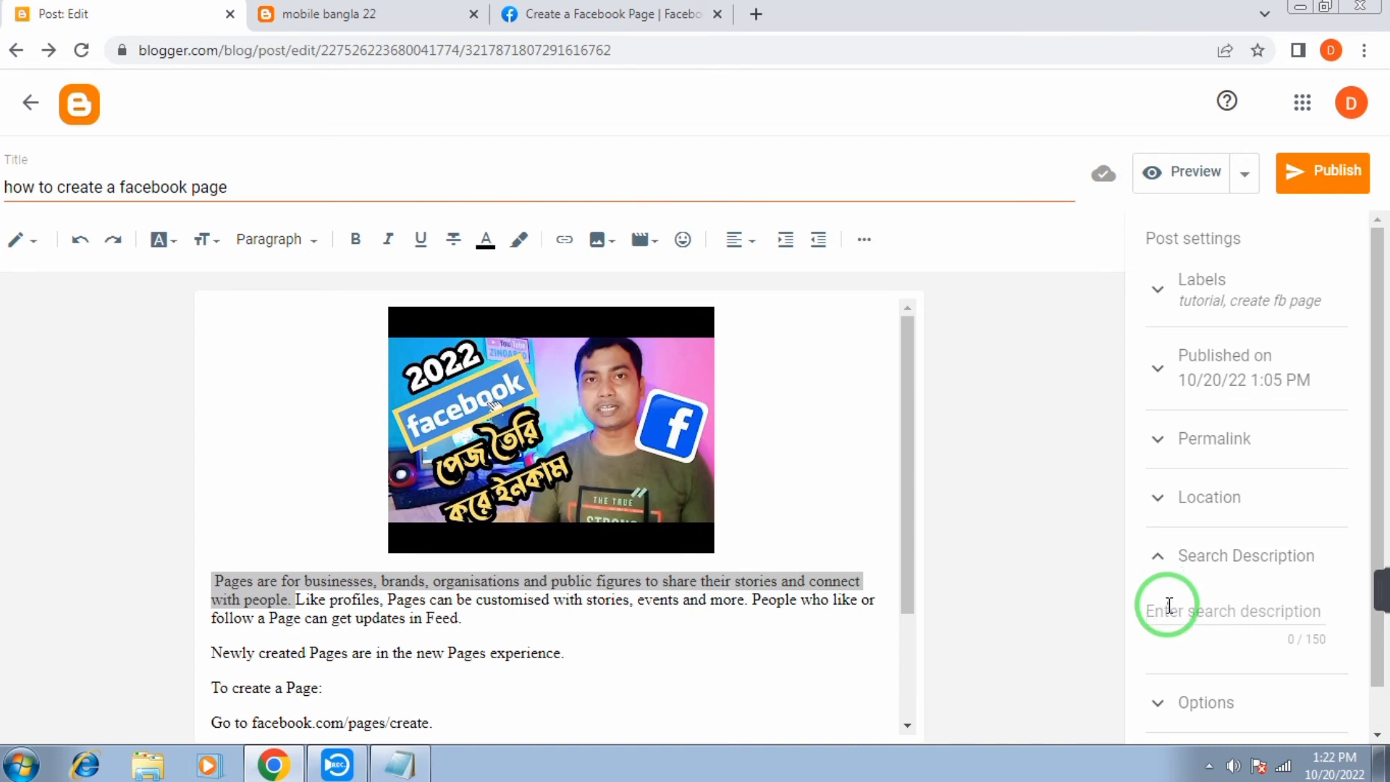
right_click(1169, 603)
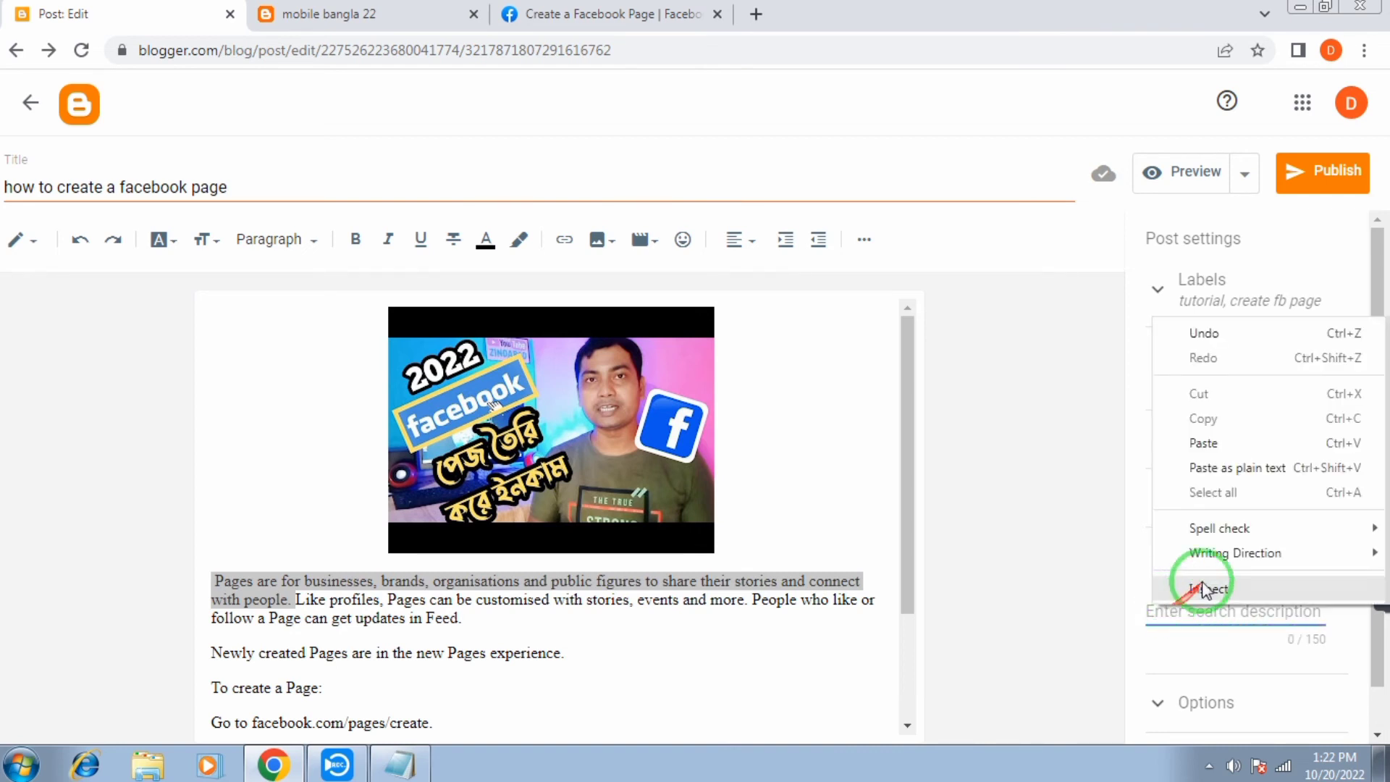
left_click(1279, 453)
scroll(1182, 575, "down", 2)
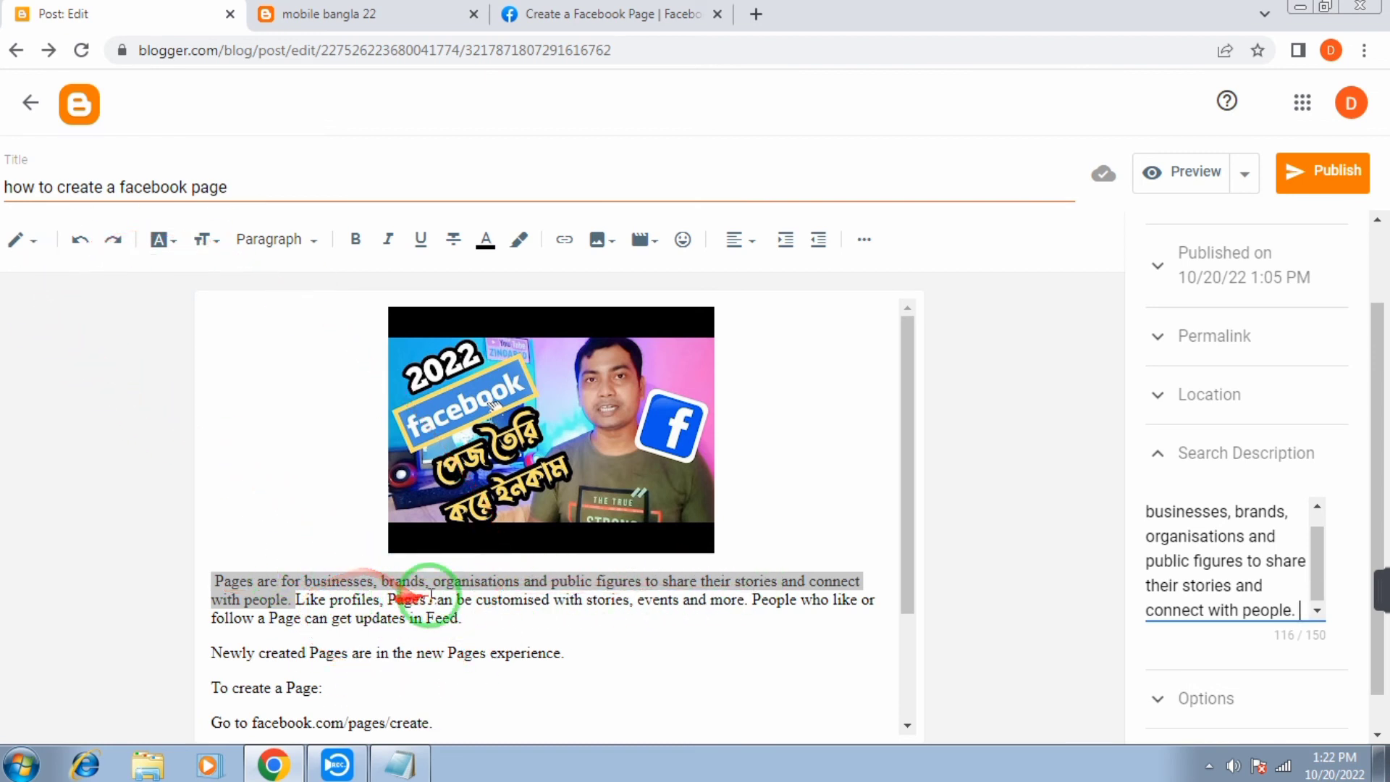
Examine the post's reader comment options and its custom robot tags
scroll(1361, 717, "down", 1)
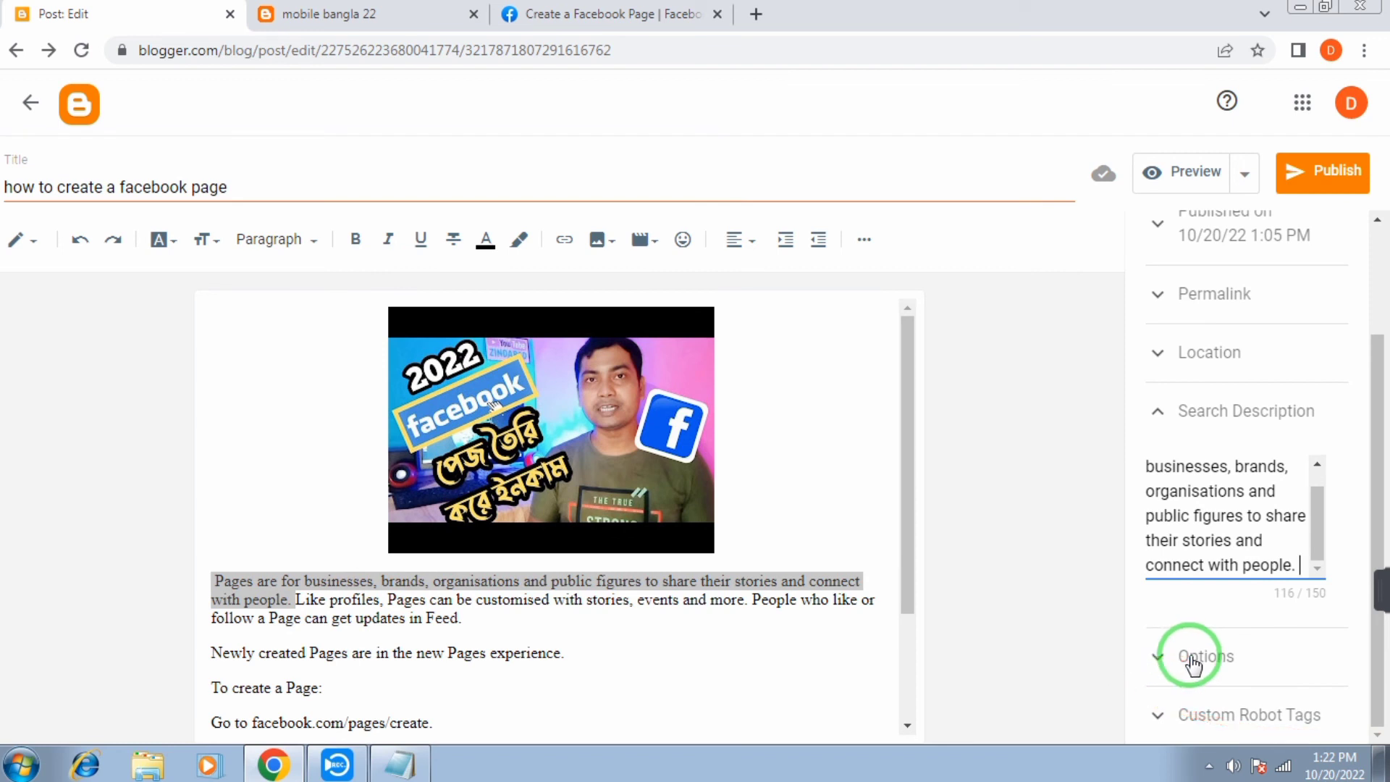
left_click(1158, 659)
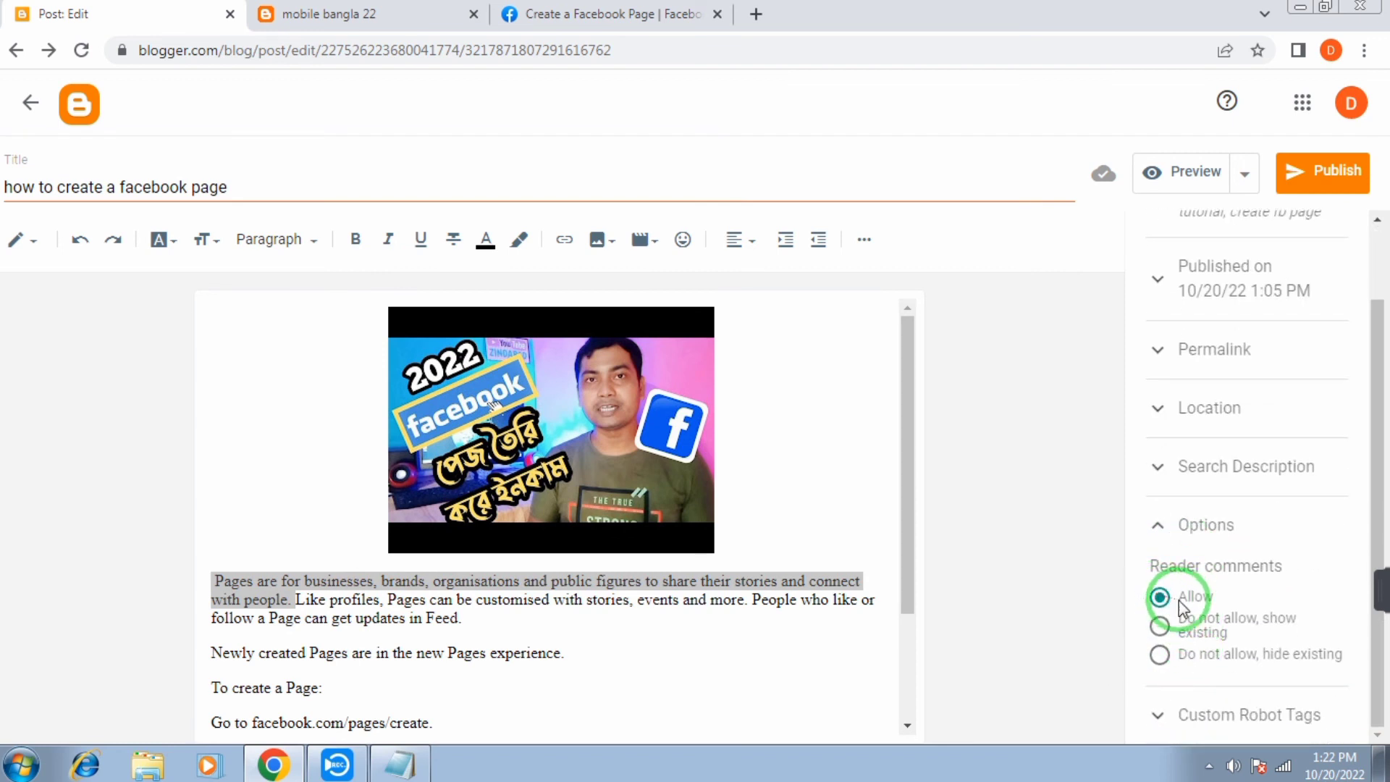
left_click(1162, 713)
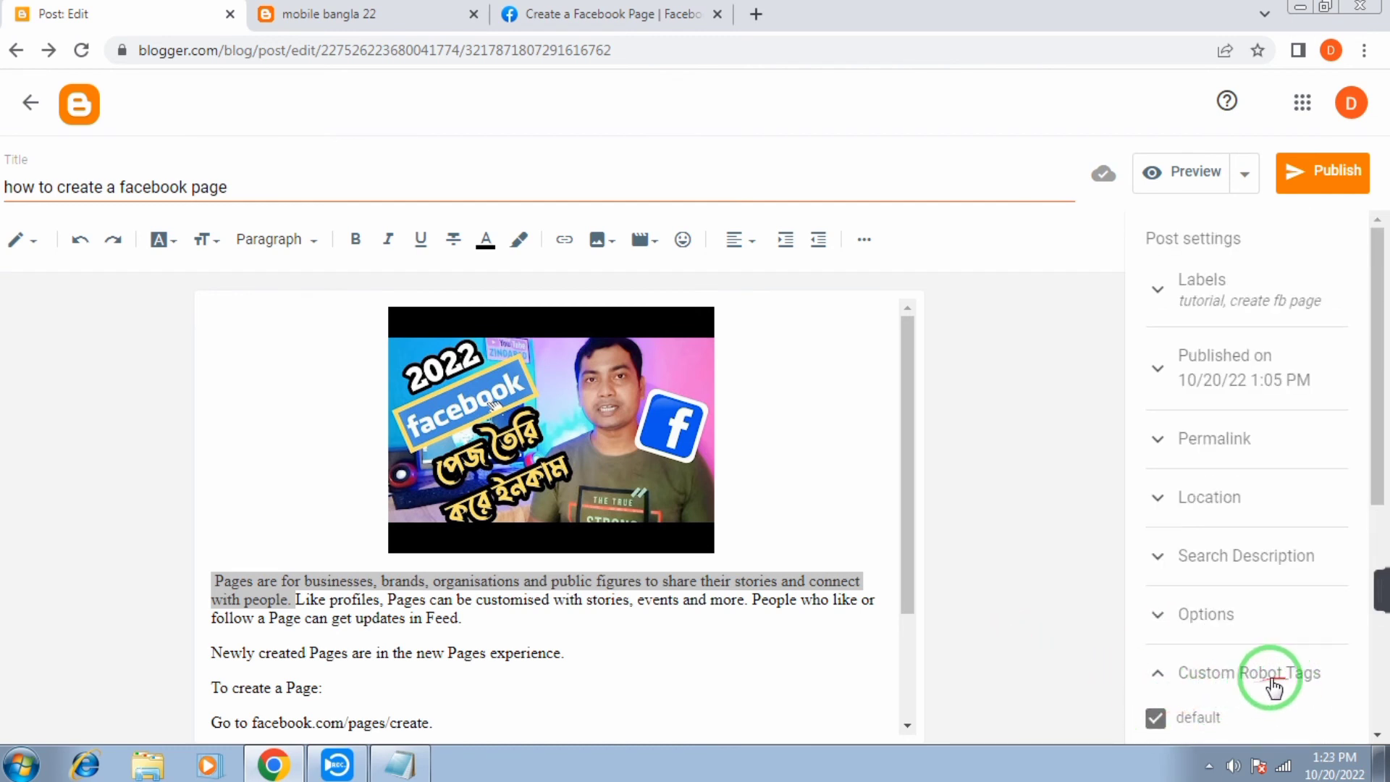
scroll(1266, 681, "down", 4)
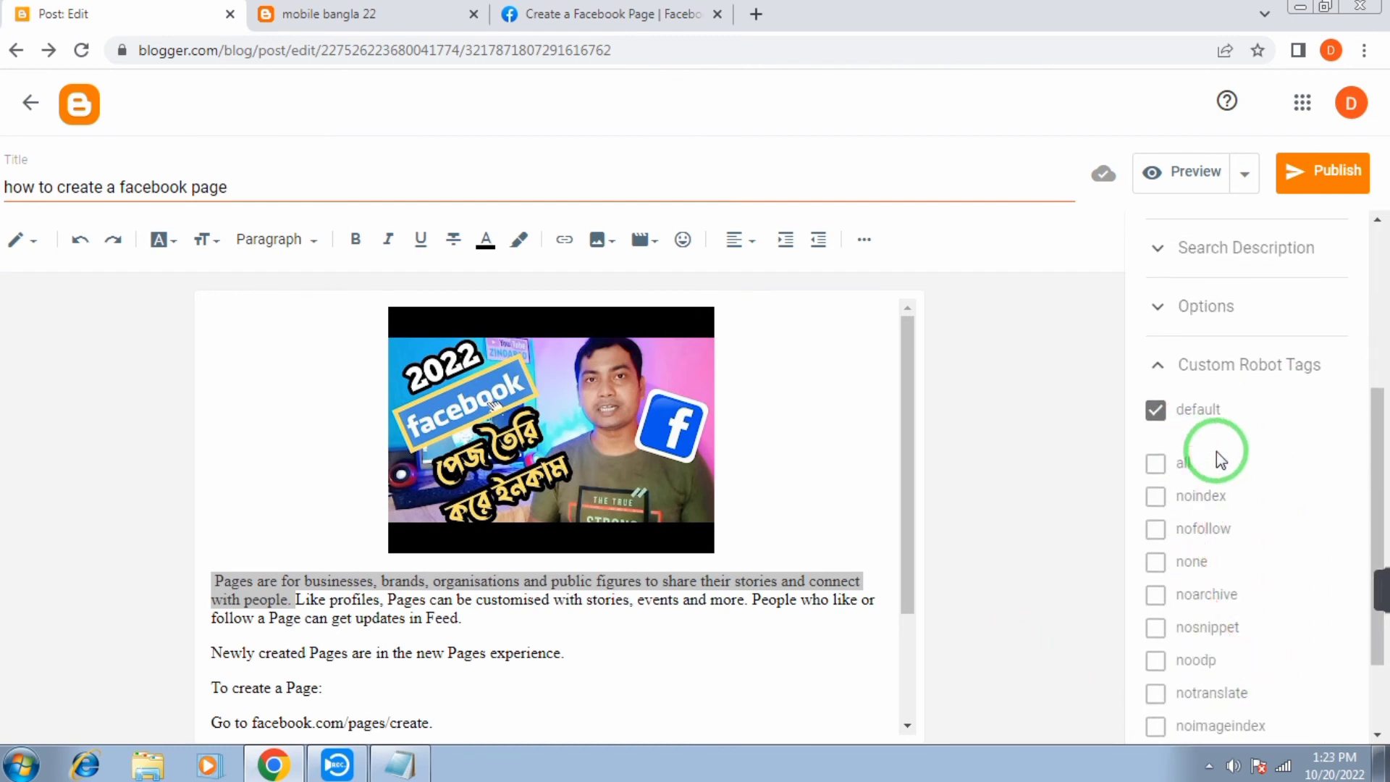
scroll(1216, 456, "up", 4)
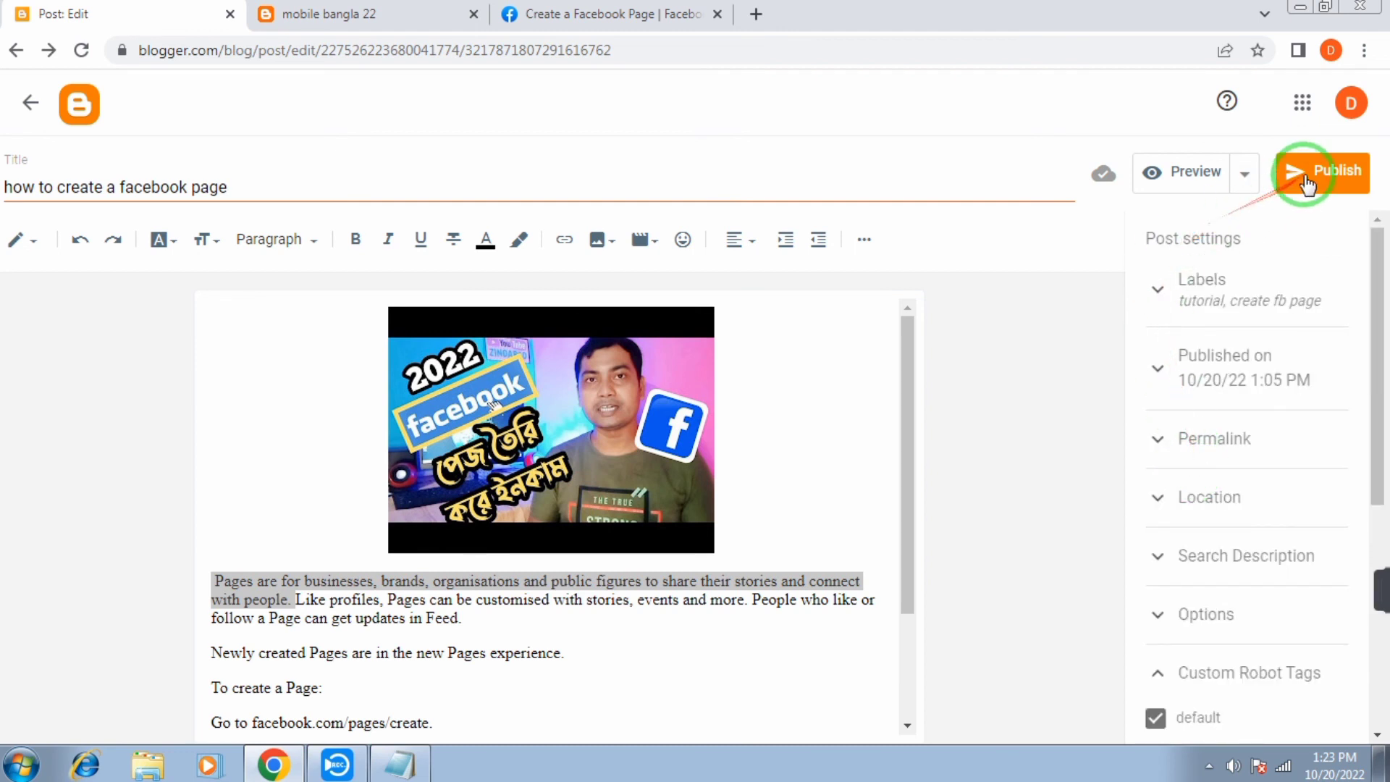